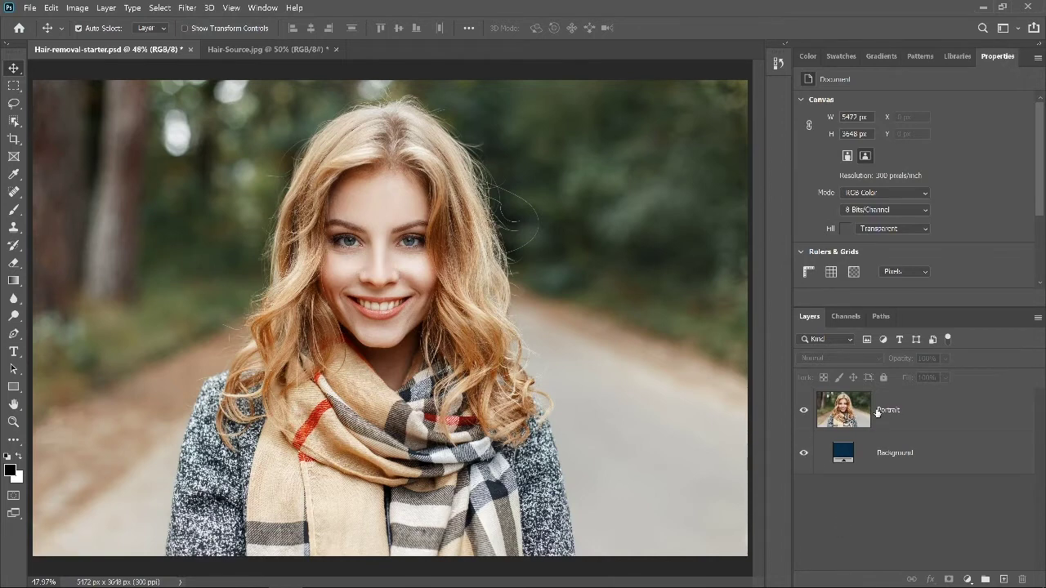
Check the dark blue background, glance at Hair-Source.jpg, then select the Portrait layer for Remove Background
click(804, 411)
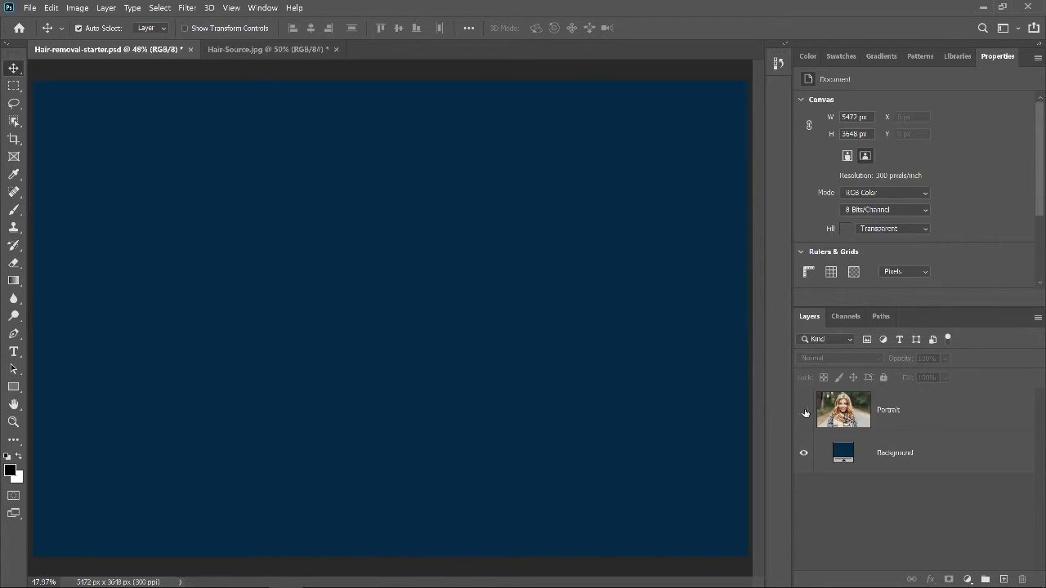
click(804, 412)
click(256, 50)
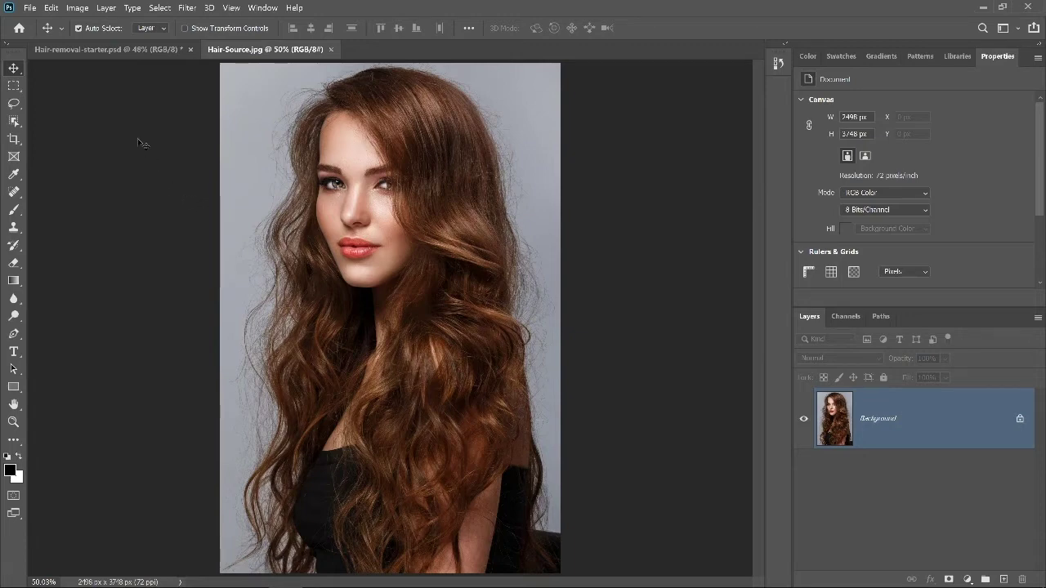
click(120, 52)
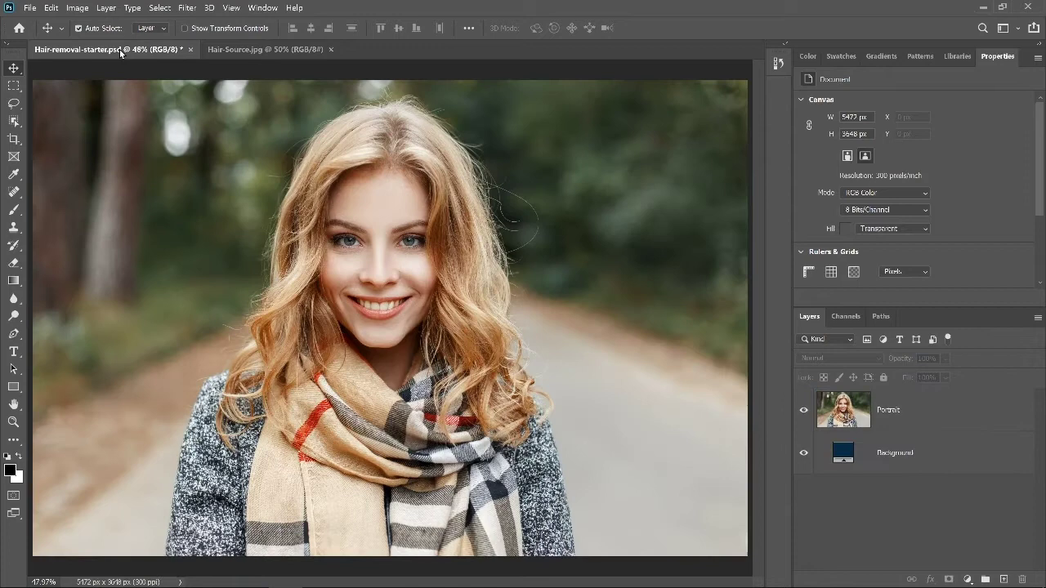
click(930, 423)
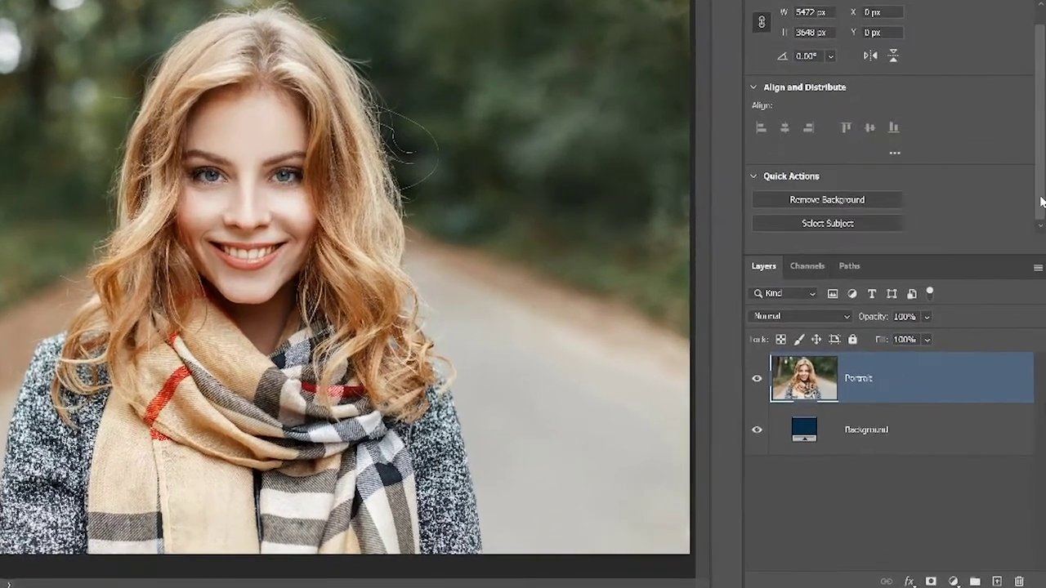
scroll(1041, 201, down, 1)
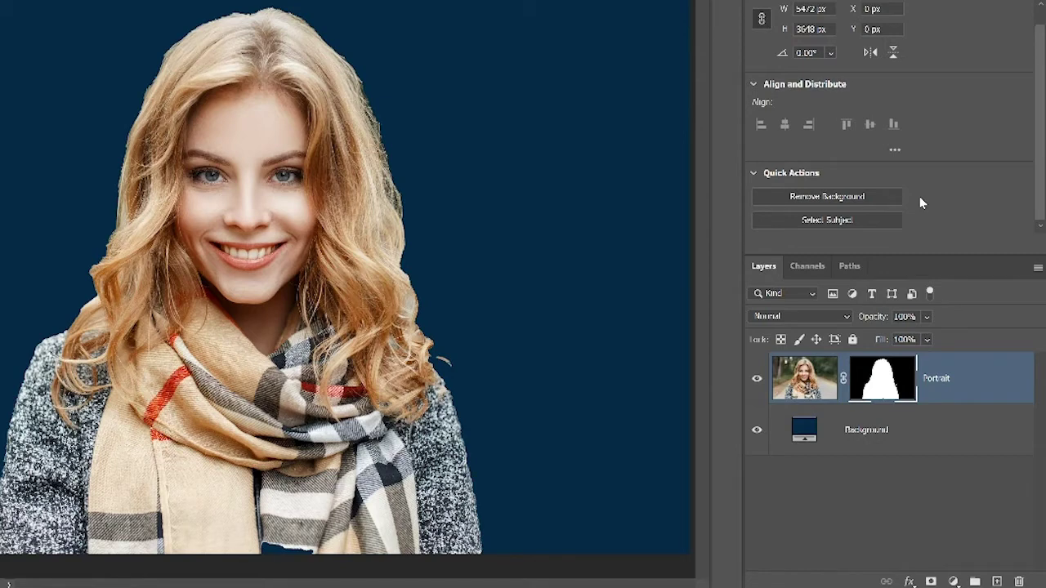
Open Select and Mask on the Portrait mask, preview On Black at 100%, and paint back the scarf notch
click(885, 381)
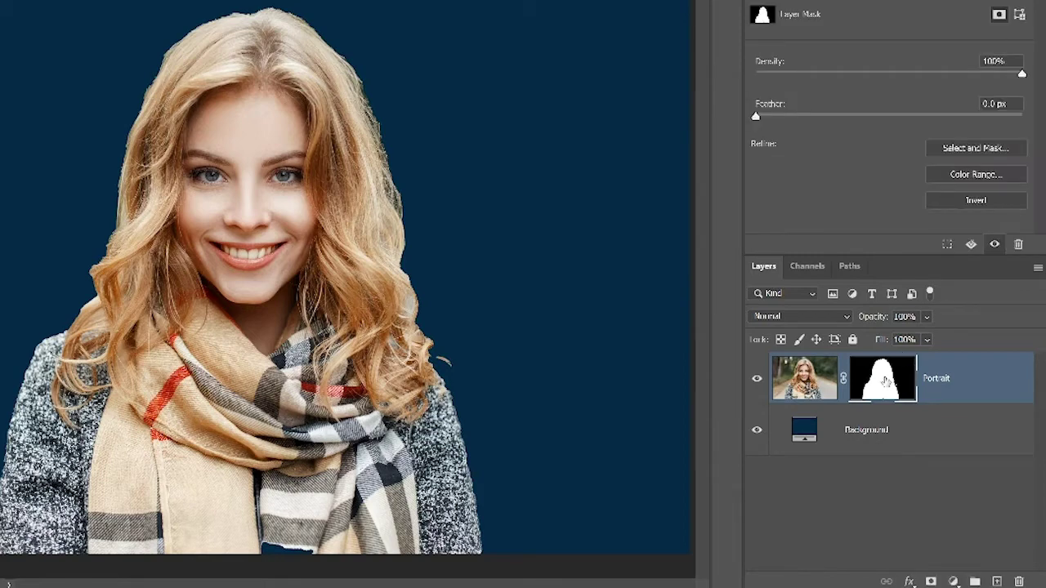
click(969, 148)
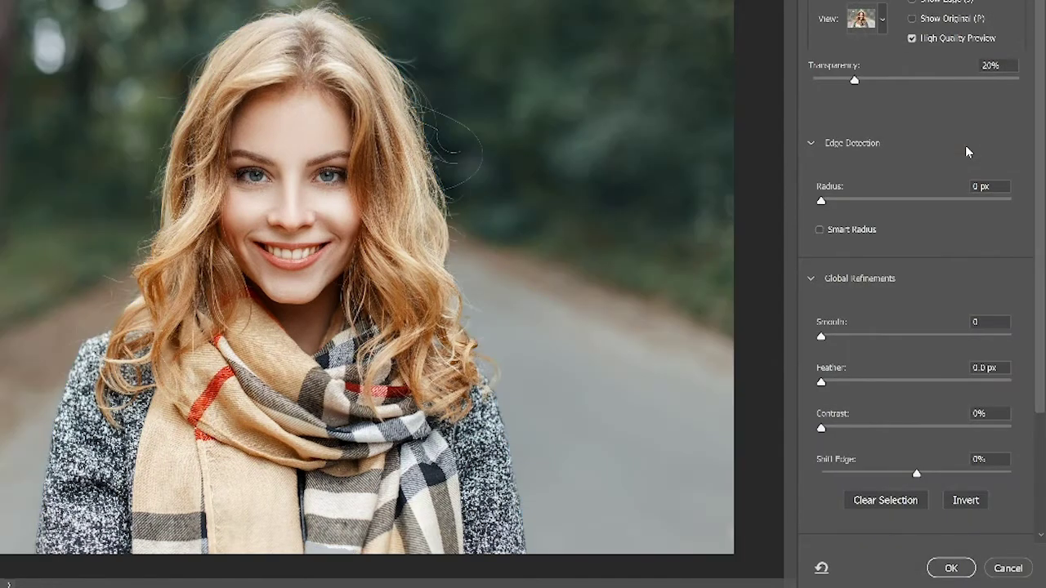
click(883, 20)
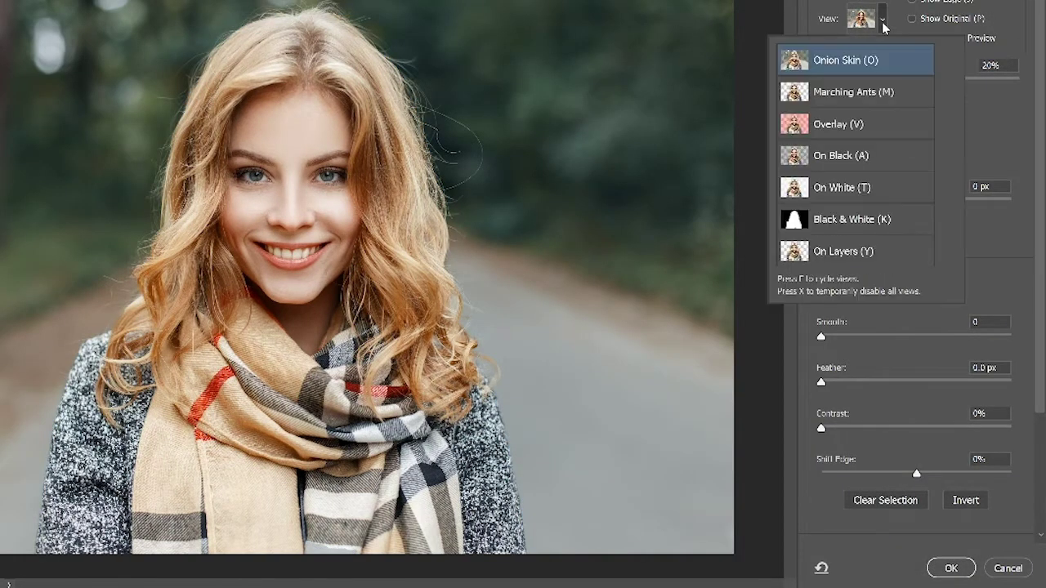
click(894, 162)
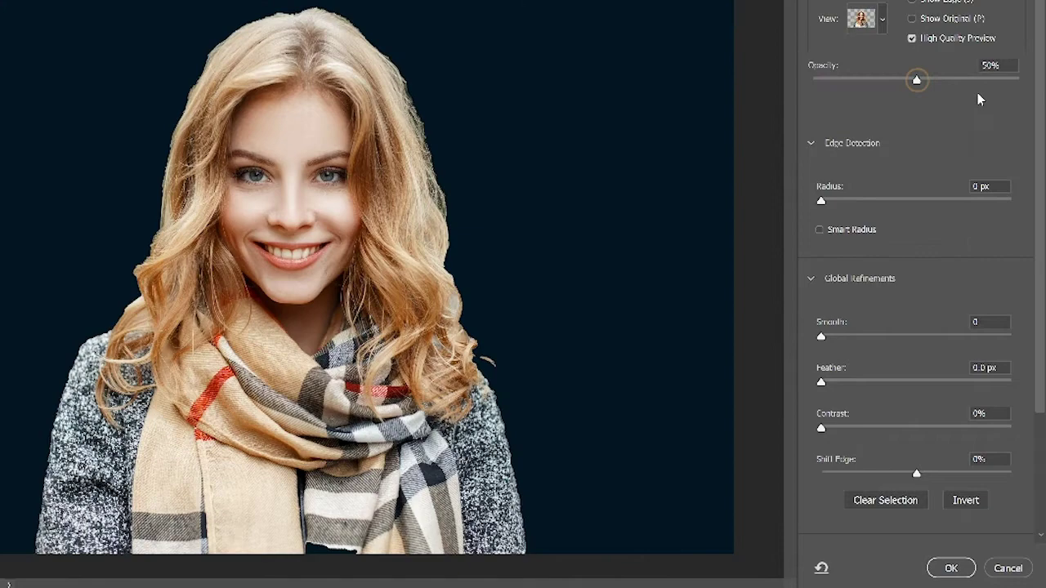
drag(917, 80, 1016, 80)
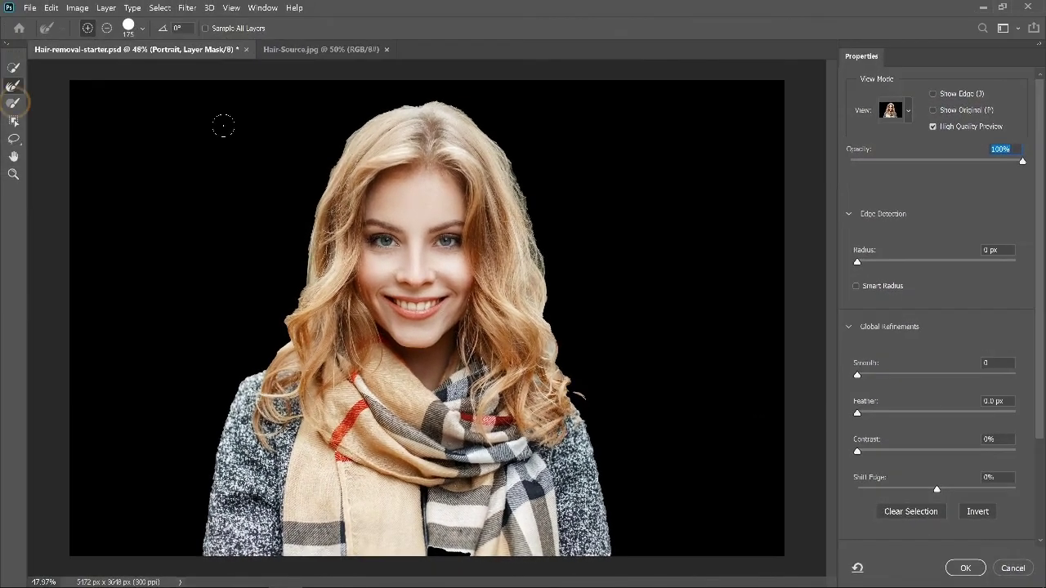
click(15, 104)
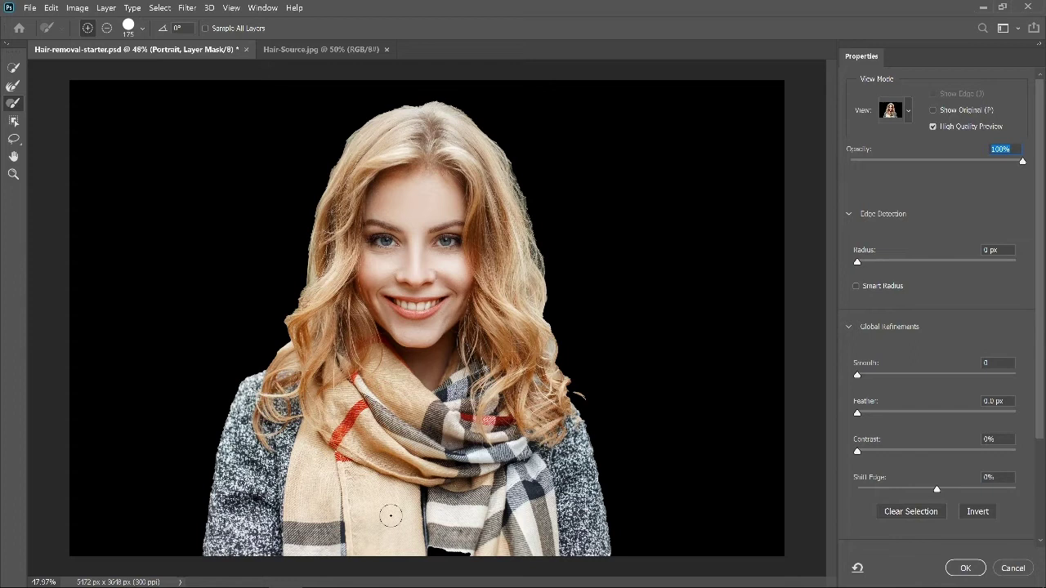
mouse_move(398, 532)
mouse_down()
mouse_move(411, 546)
mouse_move(491, 552)
mouse_up()
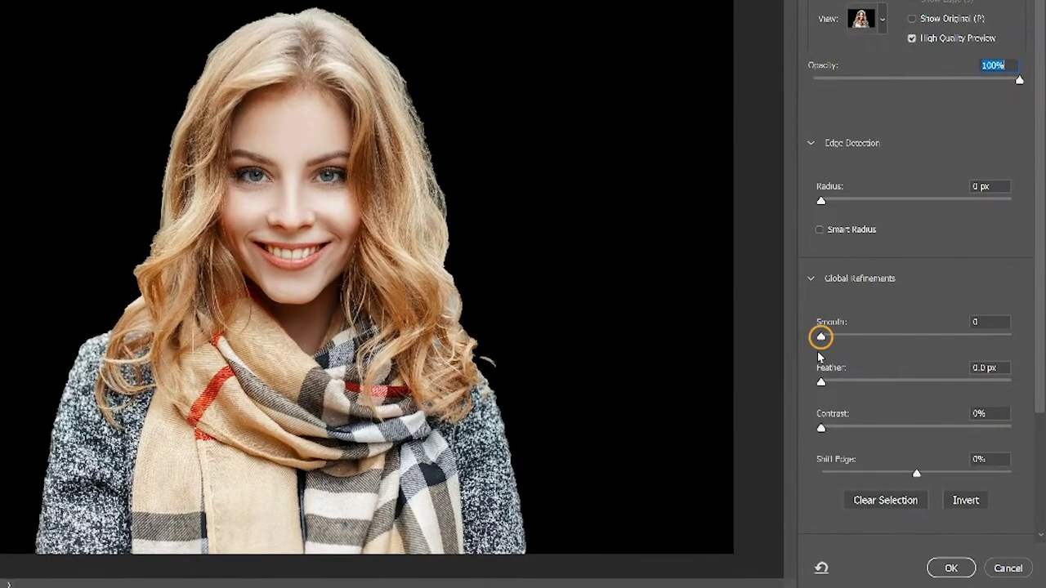
Set Smooth to 15 and Feather to 0.5 px, output to layer mask, and confirm
drag(822, 337, 851, 348)
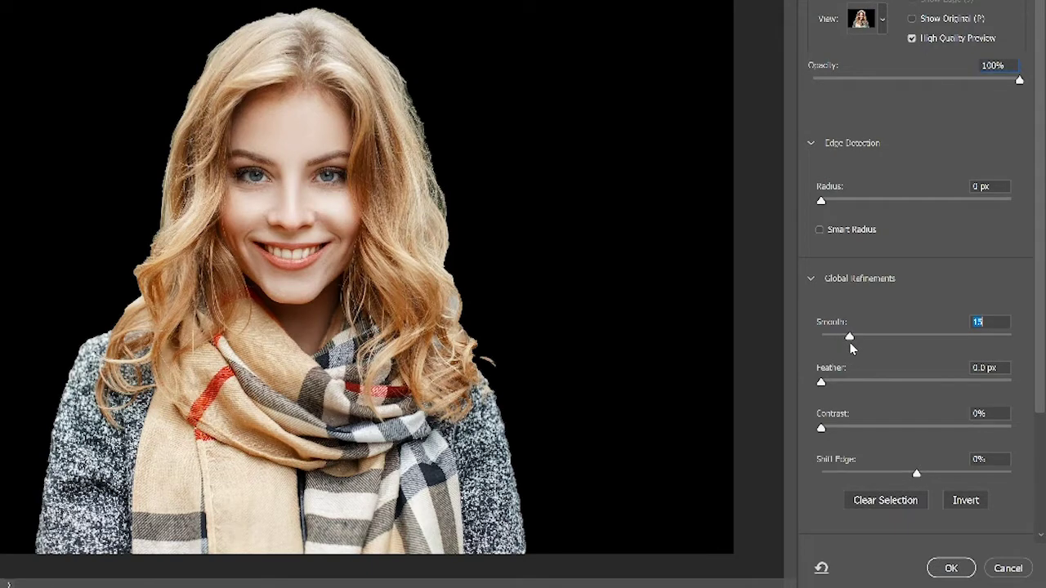
click(822, 384)
drag(823, 385, 828, 386)
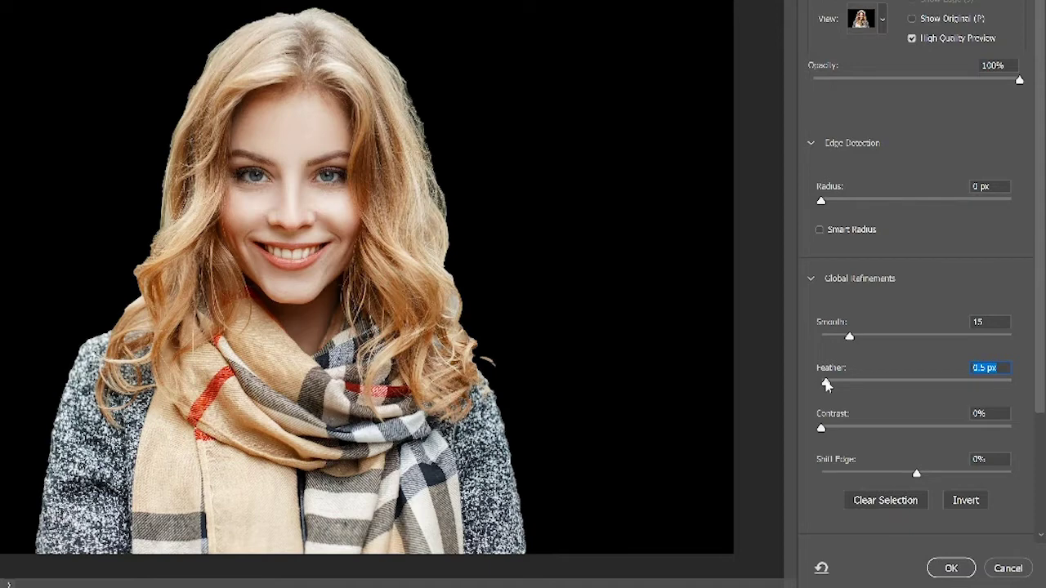
scroll(1038, 441, down, 1)
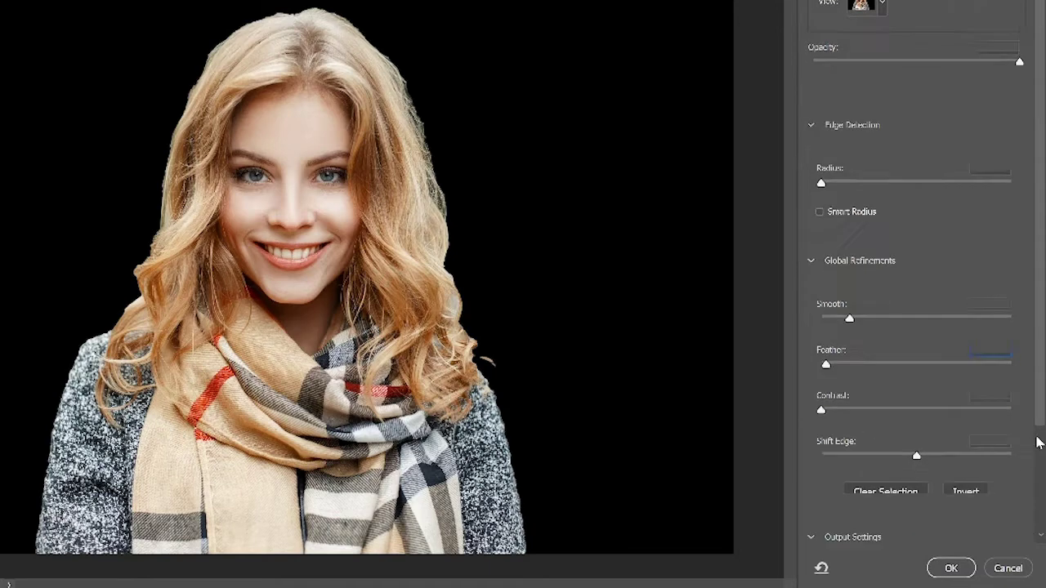
scroll(1038, 442, down, 3)
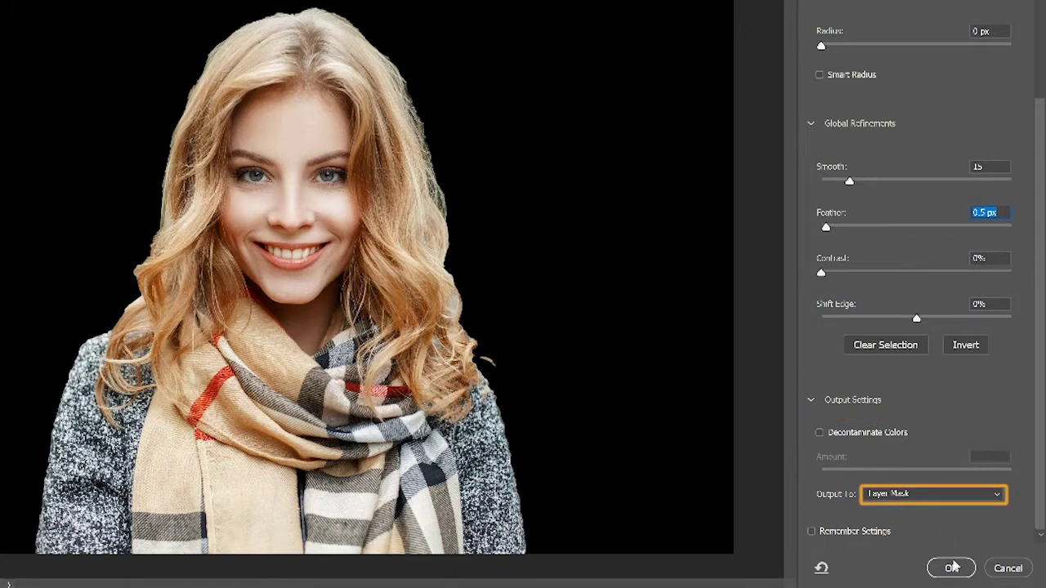
click(952, 568)
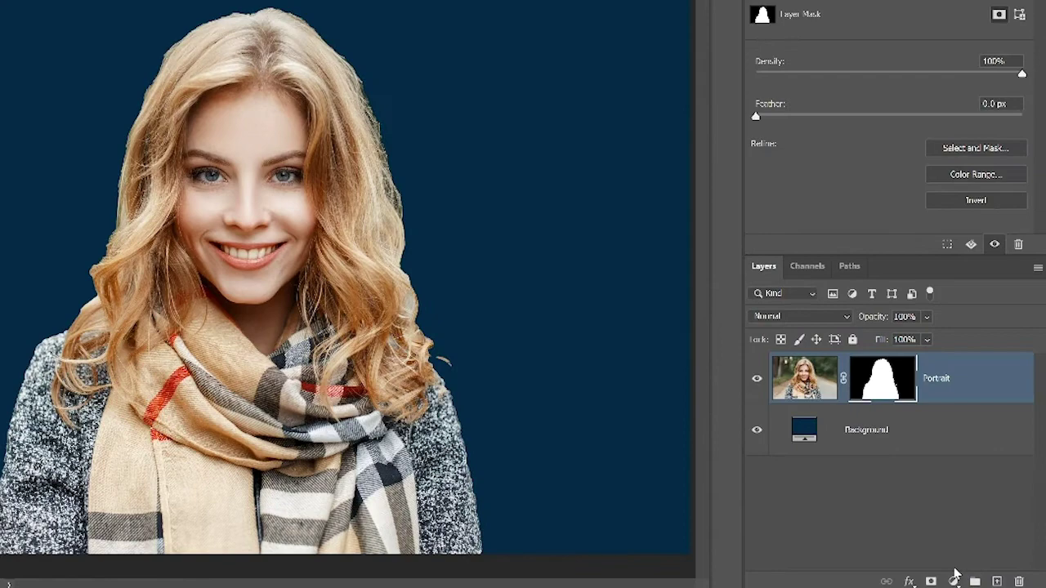
Brush the top hair strands with the Refine Edge Brush, set Contrast 13% and Shift Edge about -7%, and confirm
click(958, 150)
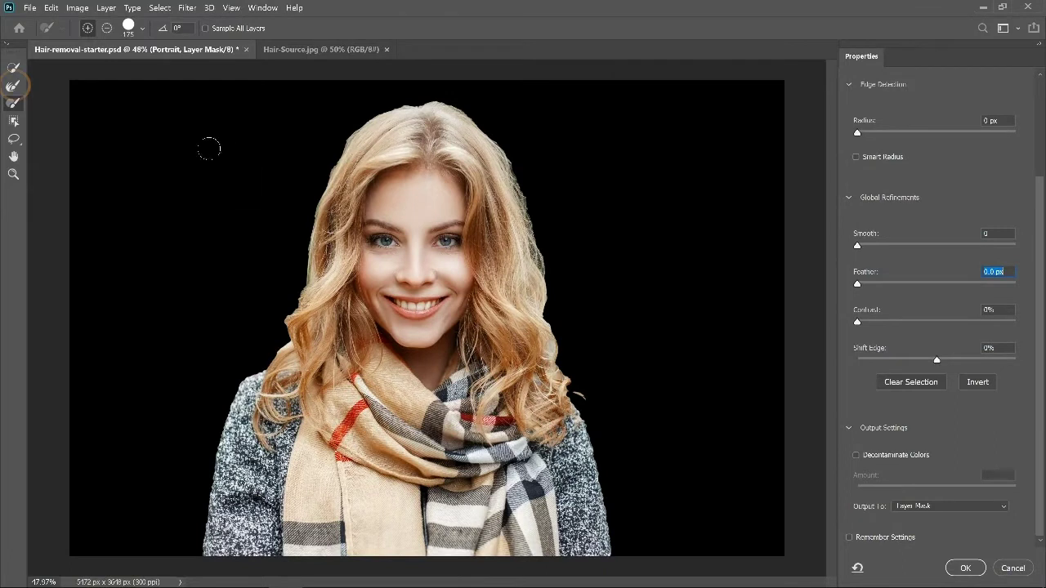
click(14, 85)
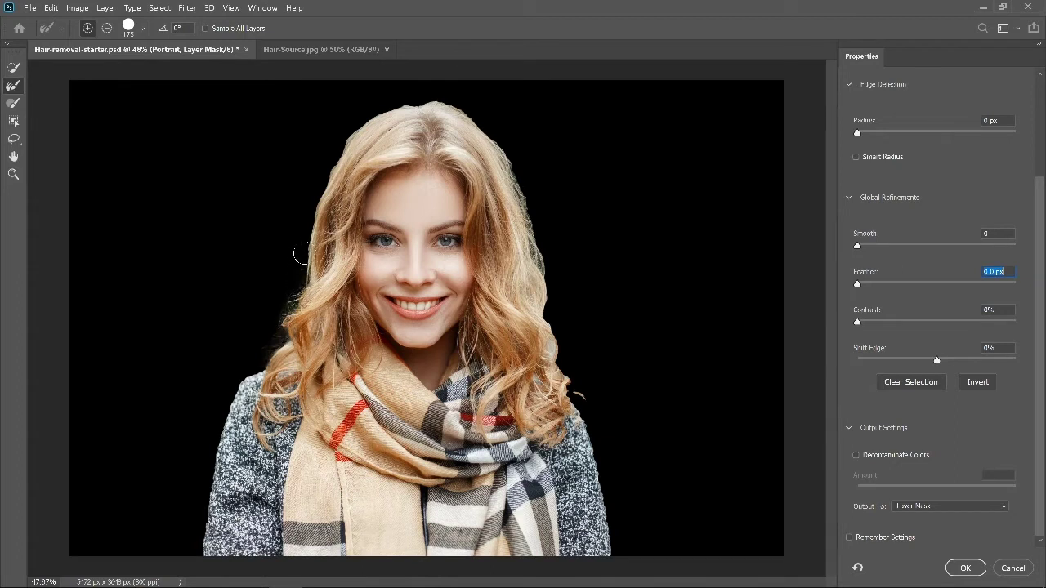
mouse_move(324, 174)
mouse_down()
mouse_move(364, 120)
mouse_move(401, 103)
mouse_move(457, 99)
mouse_move(516, 163)
mouse_move(570, 372)
mouse_up()
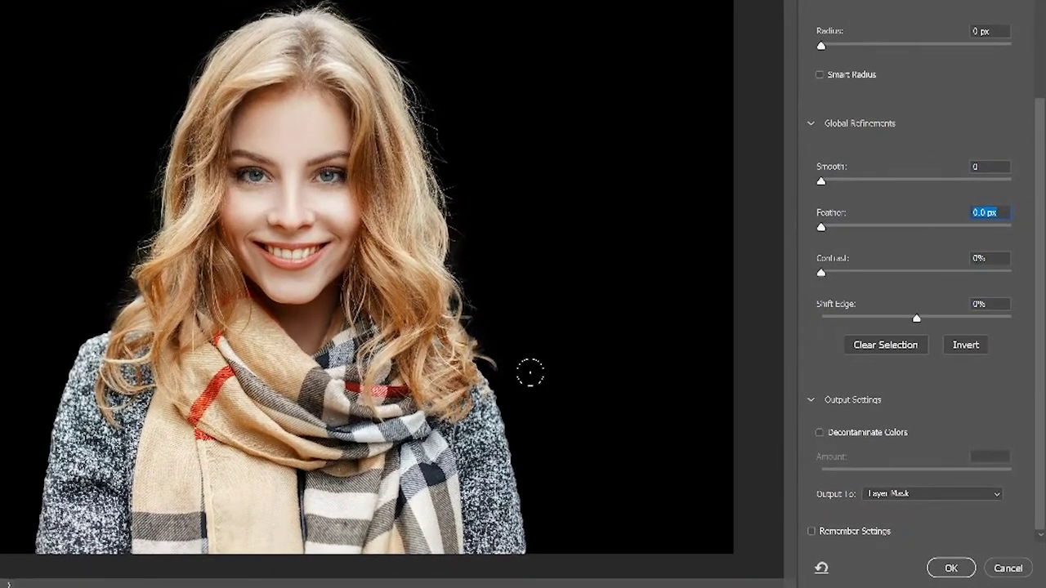
drag(821, 274, 850, 276)
drag(917, 318, 910, 321)
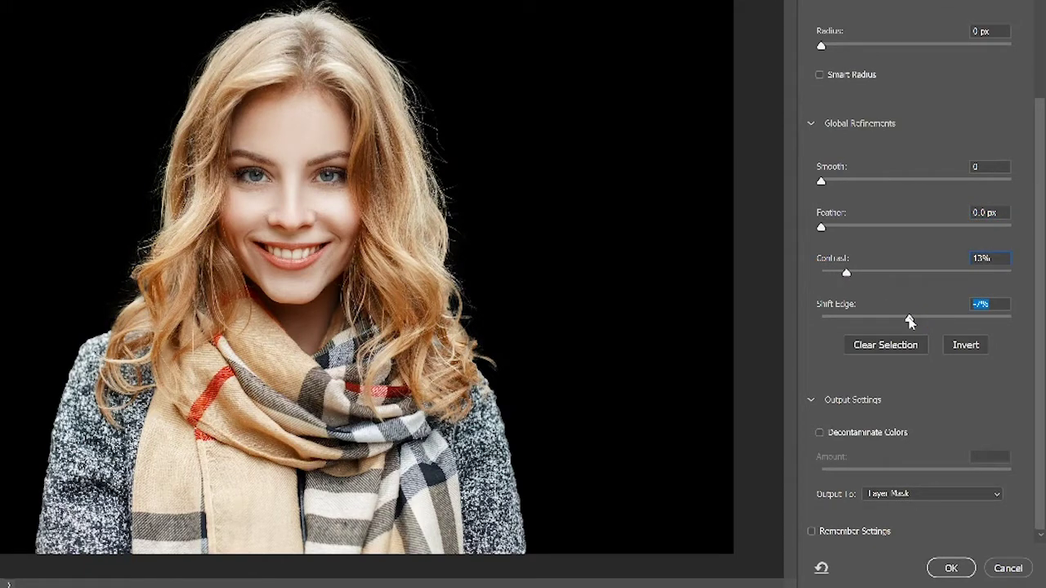
click(954, 572)
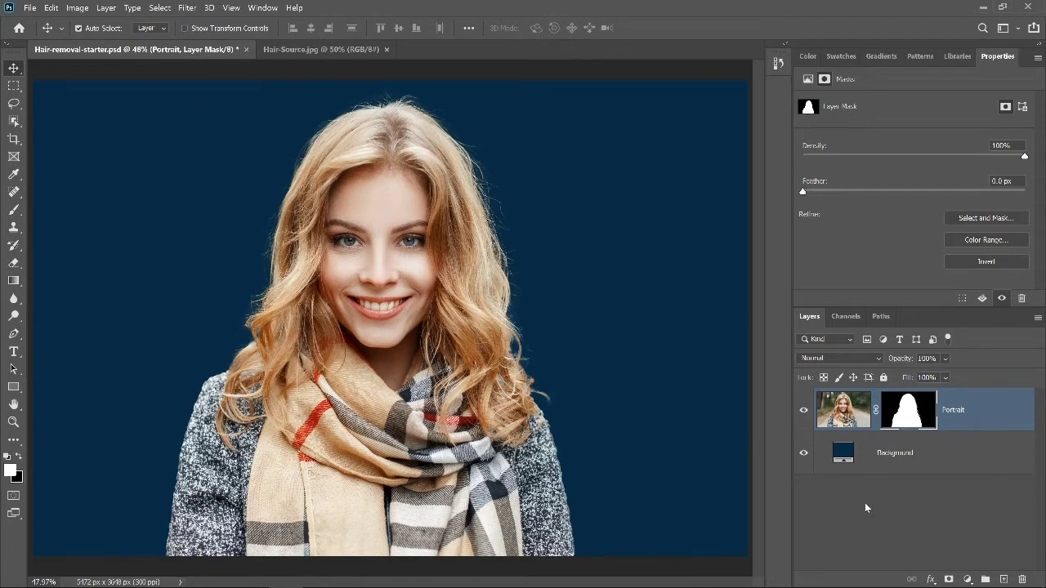
Bring the Hair-Source.jpg document to the front
click(316, 48)
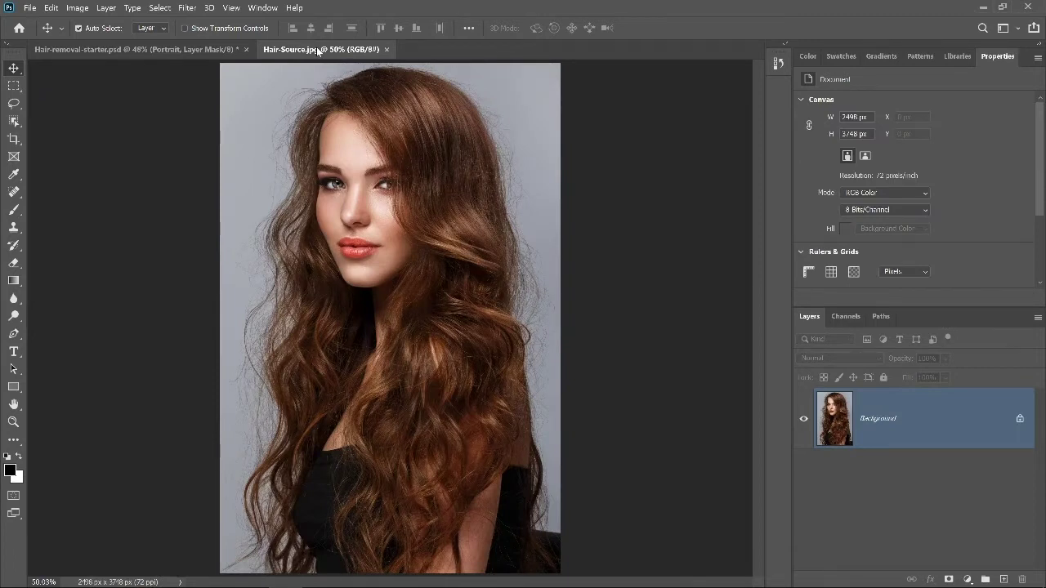
Crop the photo down to a 691 × 3748 px strip of the left-side hair
click(13, 141)
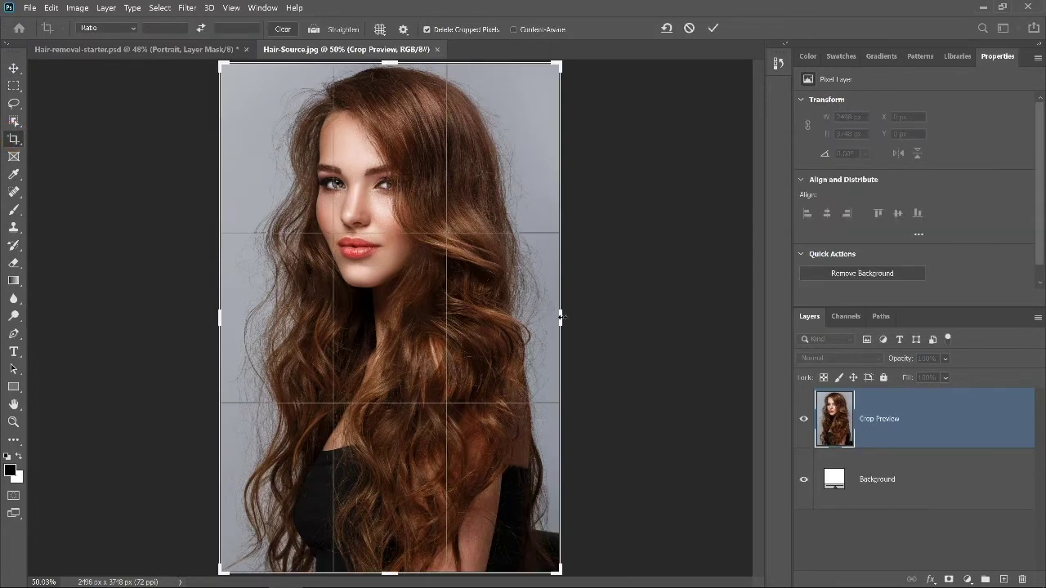
drag(560, 317, 438, 317)
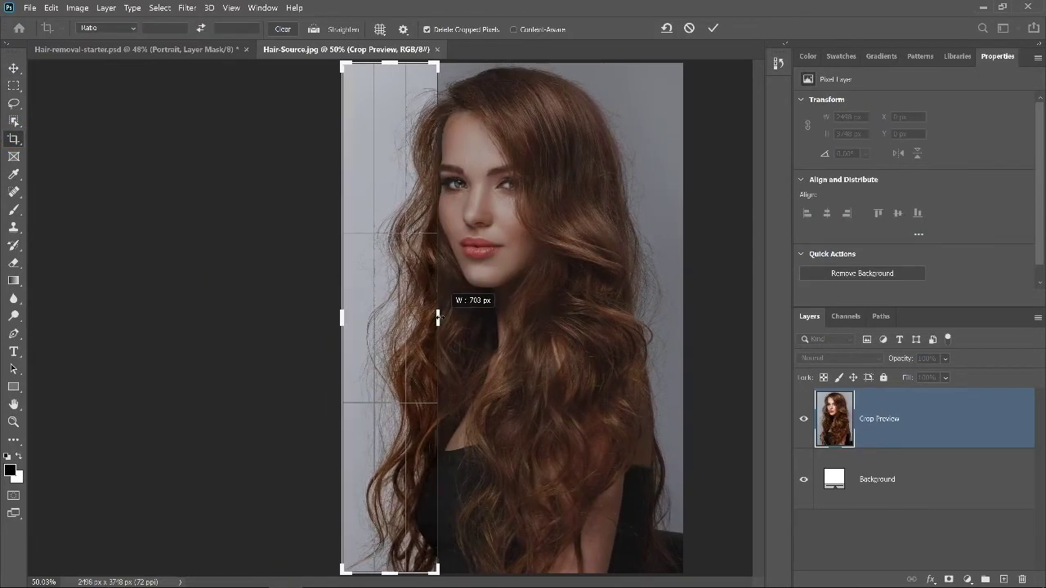
key(Return)
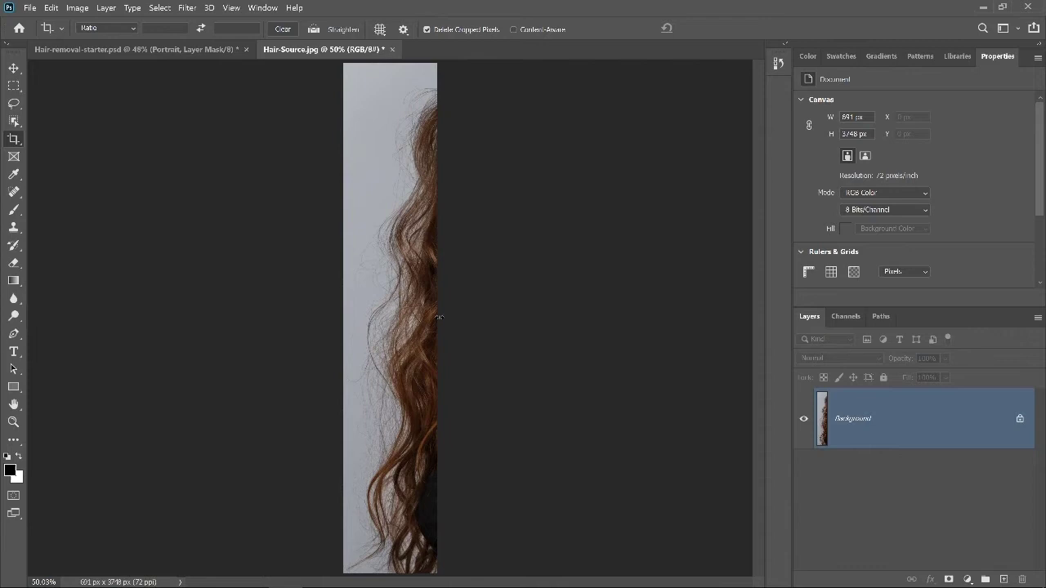
Desaturate the hair strip with Image > Adjustments > Desaturate
click(77, 7)
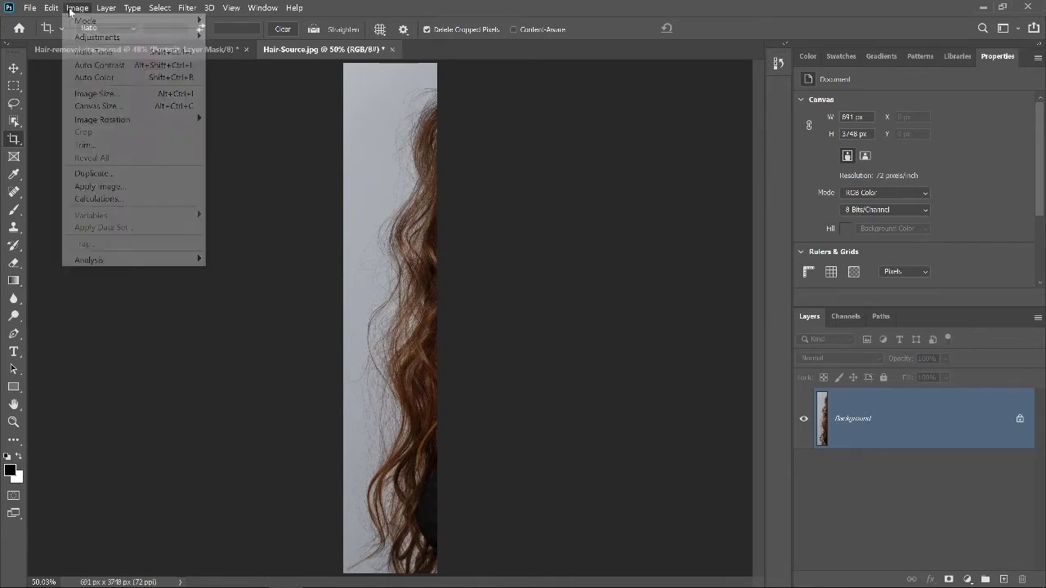
mouse_move(80, 39)
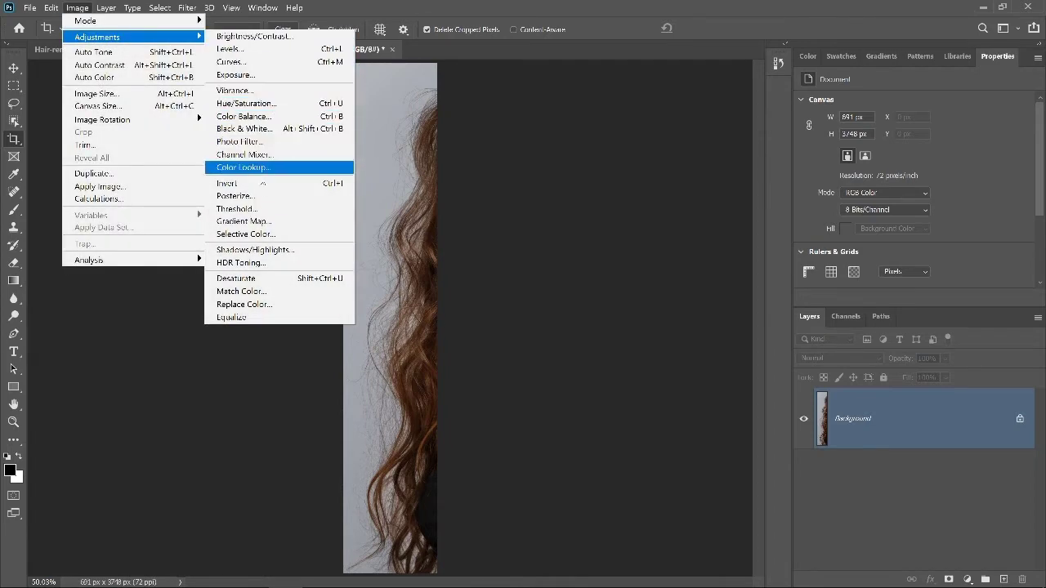
click(288, 281)
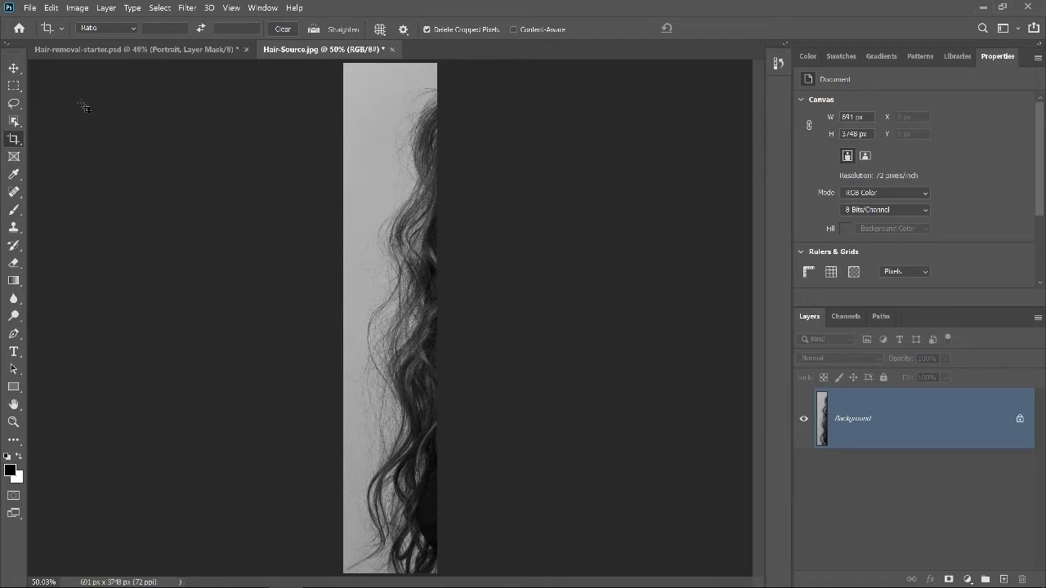
click(77, 8)
Open Levels and set the white input to 162 and midtones to 0.45
mouse_move(77, 37)
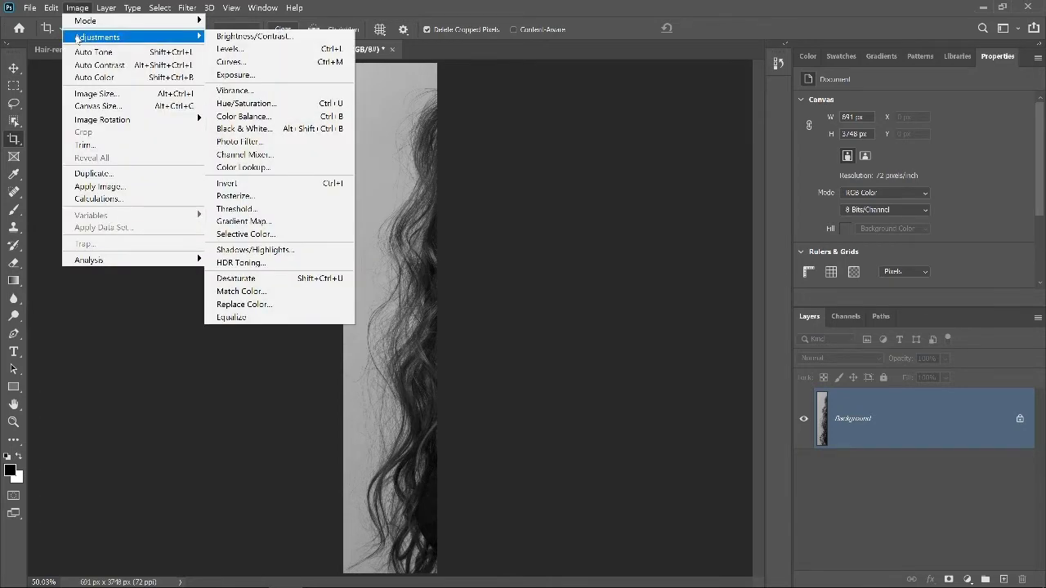
click(308, 50)
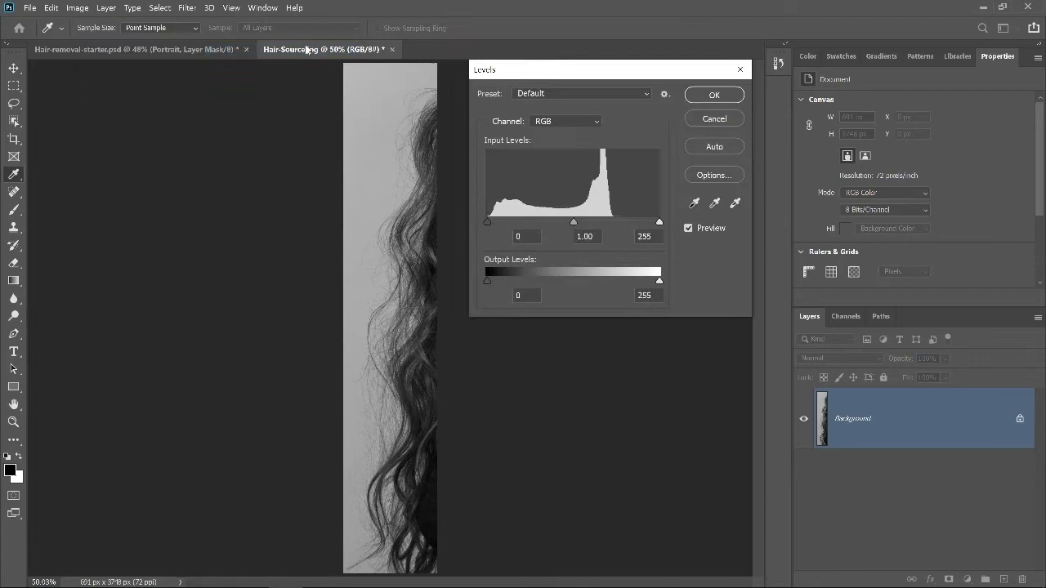
drag(574, 223, 595, 221)
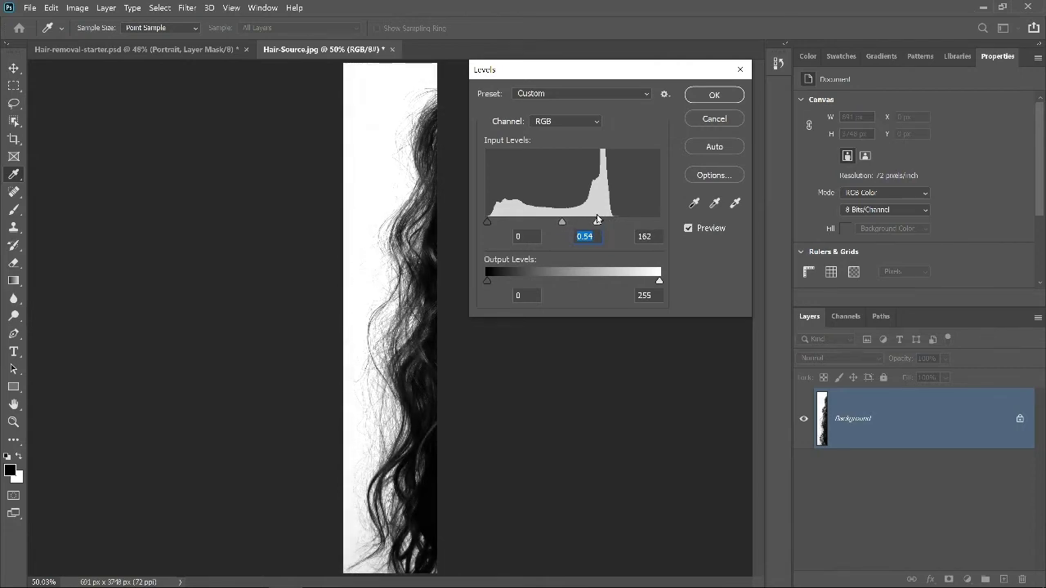
drag(562, 221, 567, 222)
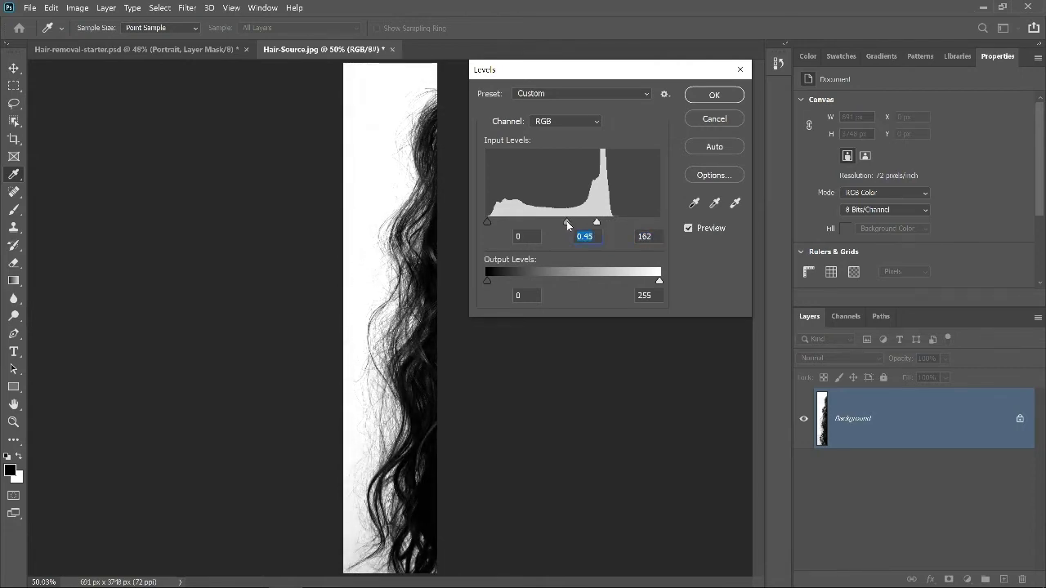
Apply Levels, then burn the right-side hair darker with an enlarged Burn Tool set to Shadows
click(713, 96)
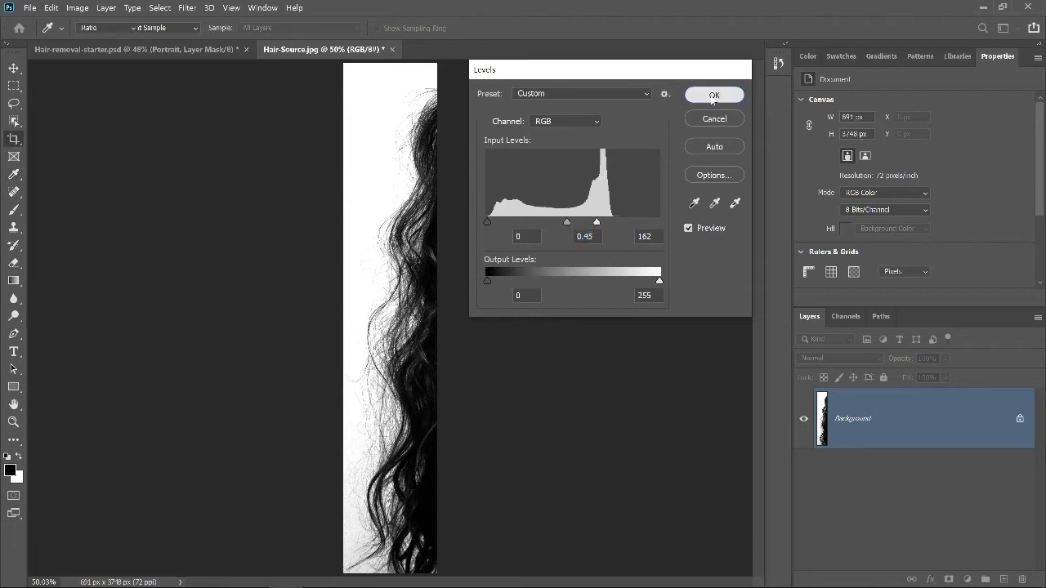
click(14, 315)
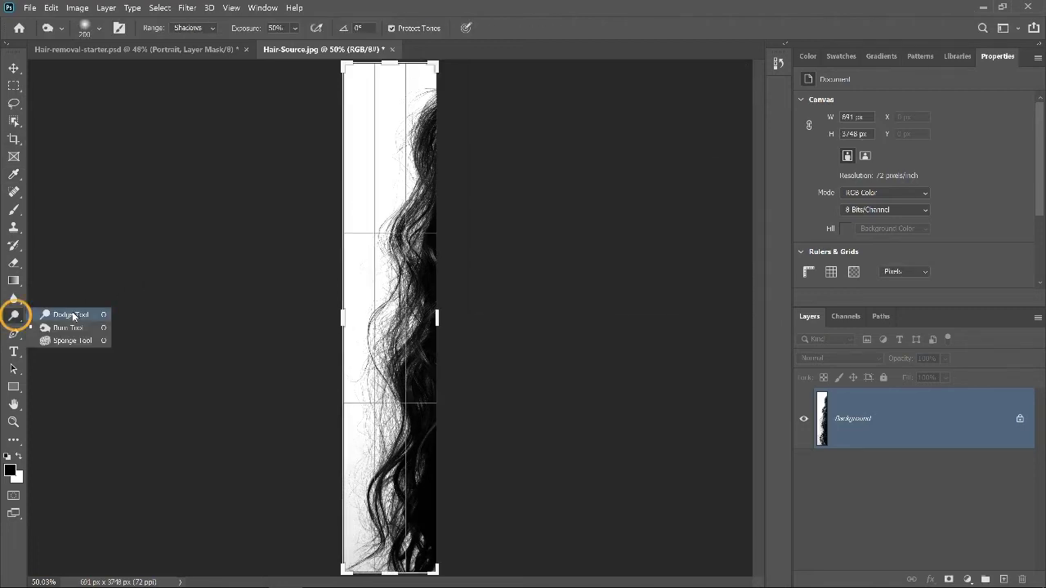
click(73, 316)
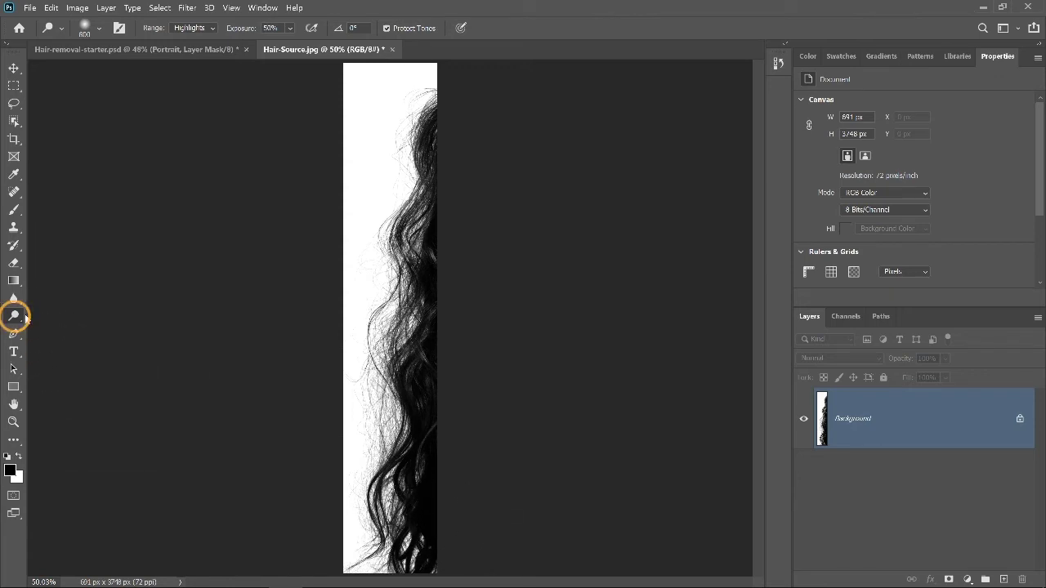
drag(18, 317, 82, 328)
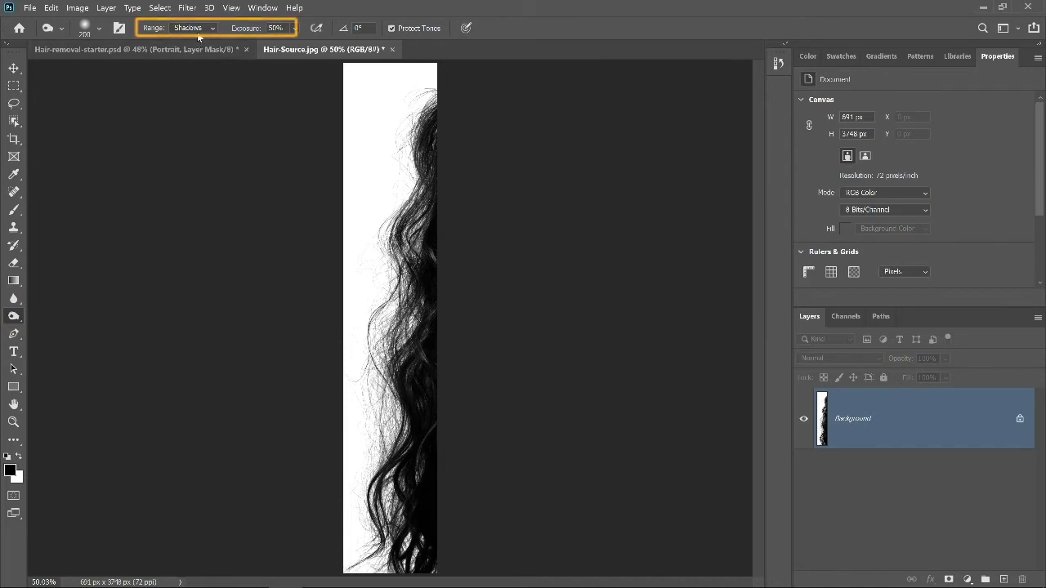
key(bracketright)
key(bracketright)
key(bracketright)
key(bracketright)
key(bracketright)
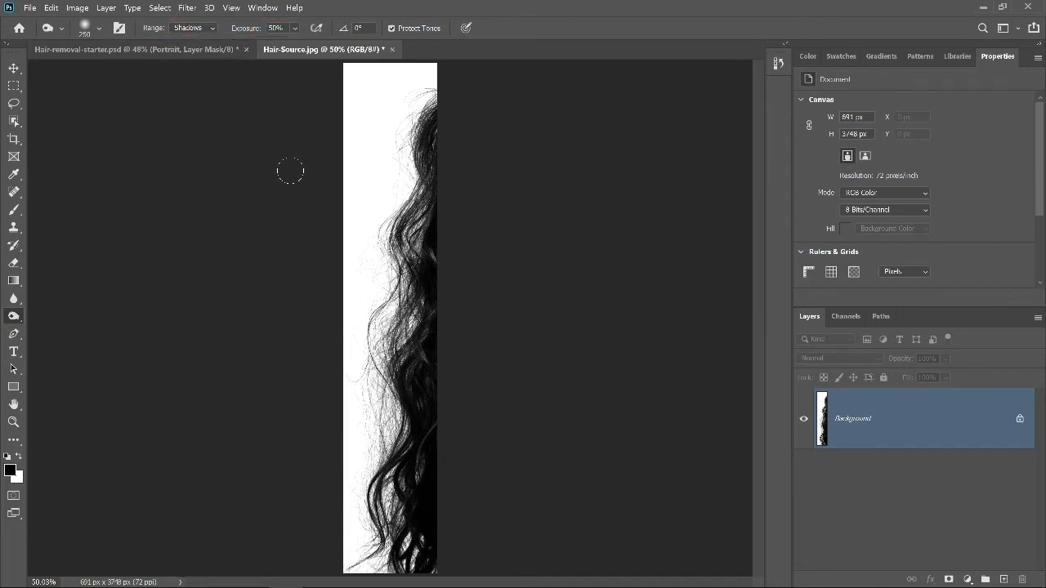
key(bracketright)
key(bracketright)
key(bracketright)
key(bracketright)
key(bracketright)
key(bracketright)
key(bracketright)
mouse_move(443, 105)
mouse_down()
mouse_move(474, 112)
mouse_move(432, 344)
mouse_move(426, 551)
mouse_up()
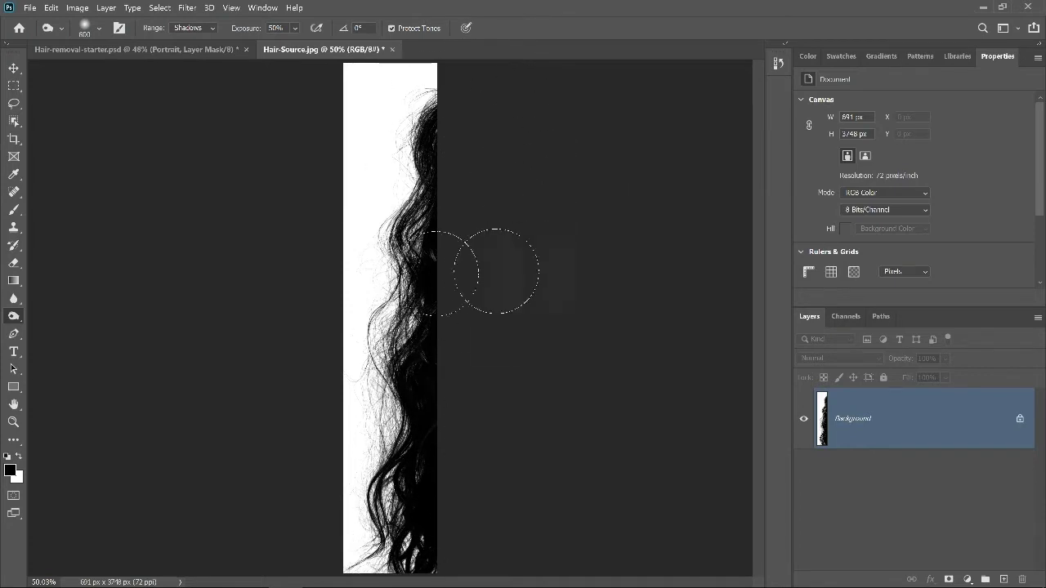
Define a brush preset named 'Hair' from the strip via Edit > Define Brush Preset
key(b)
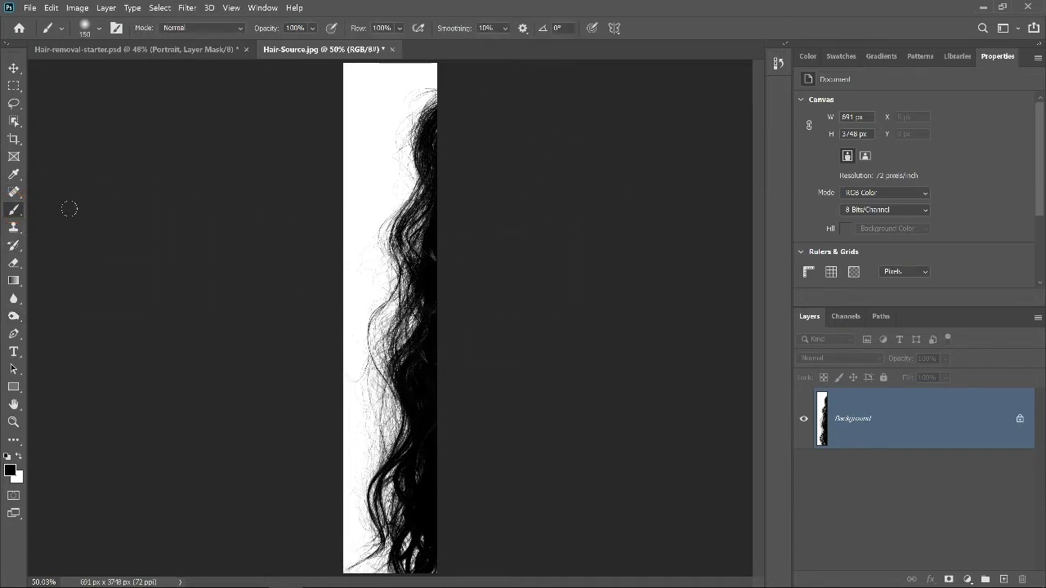
click(51, 7)
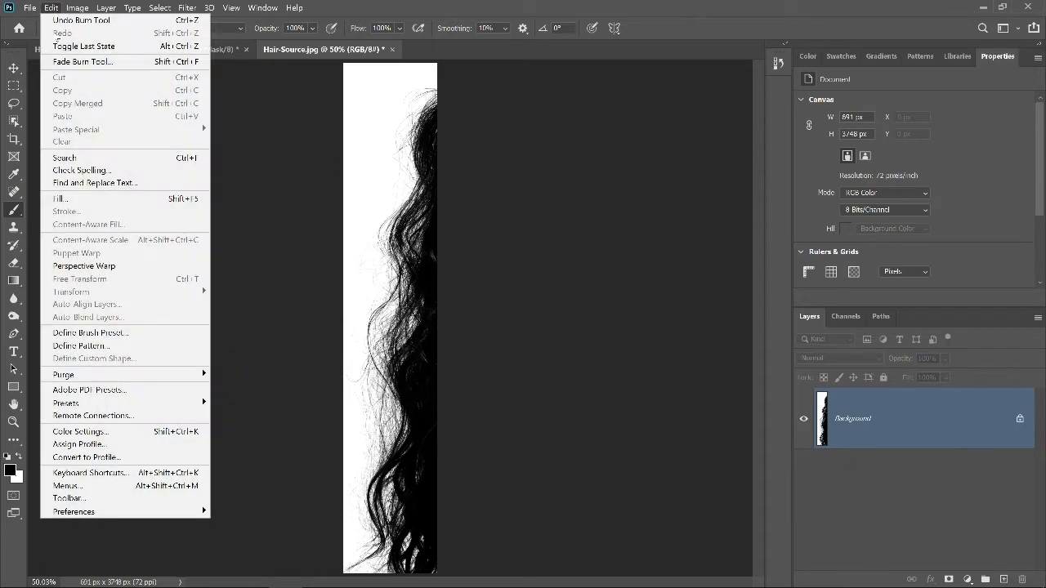
click(149, 334)
text(Hair)
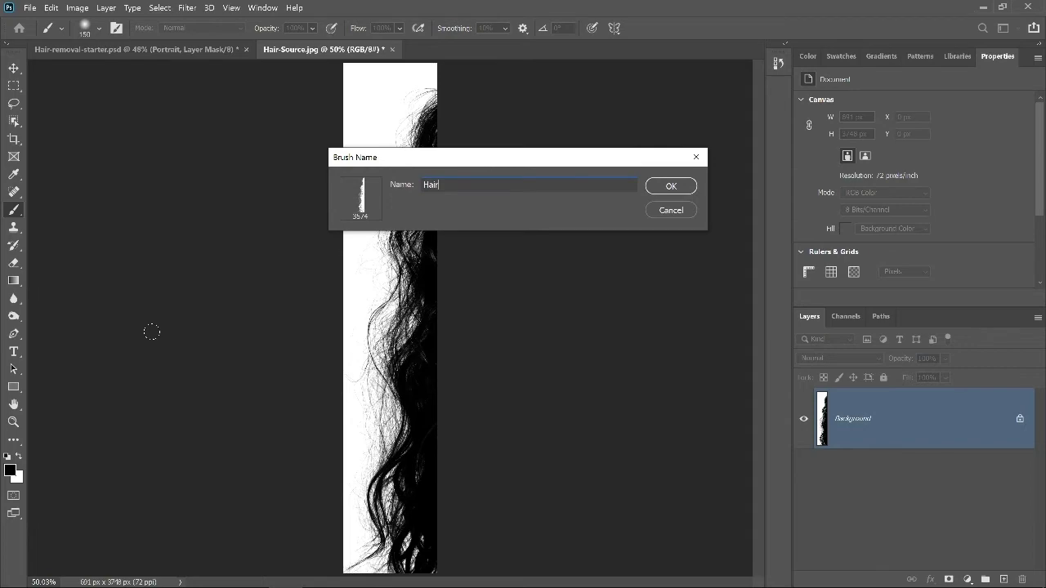
key(Return)
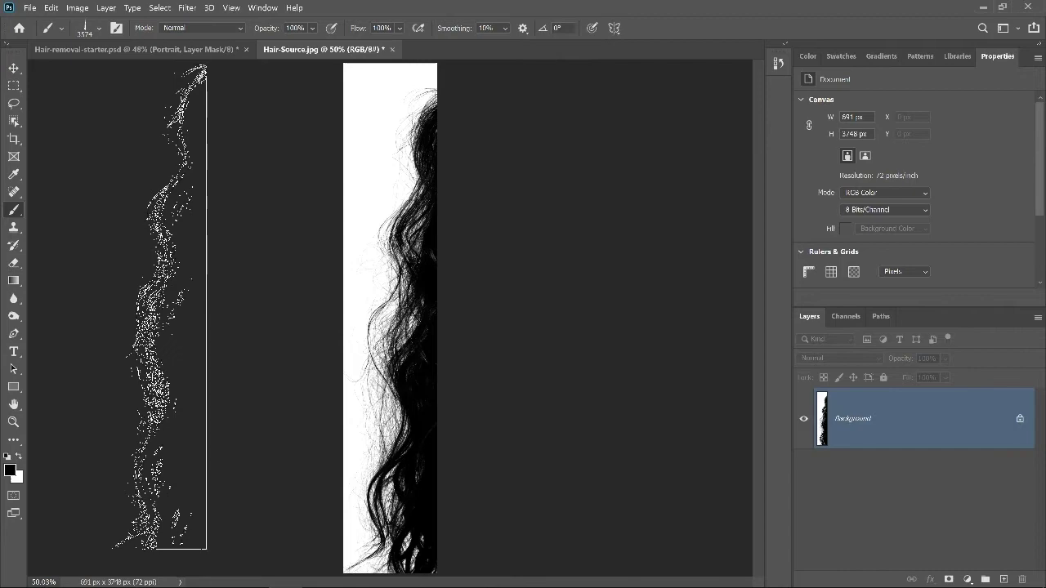
In the portrait document, add an empty Layer 1 above Background and shrink the hair brush to 2300 px
click(141, 49)
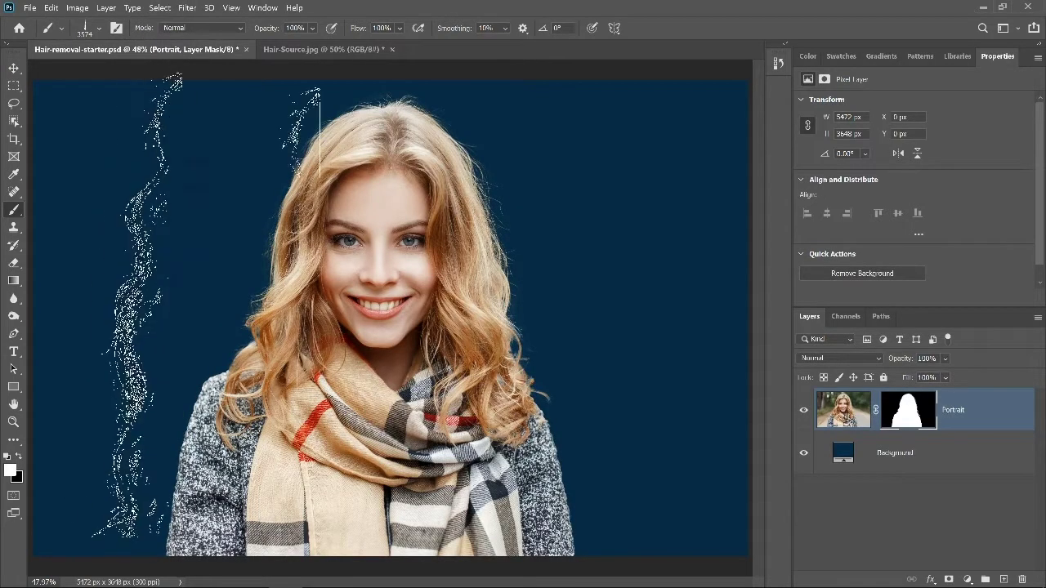
click(982, 466)
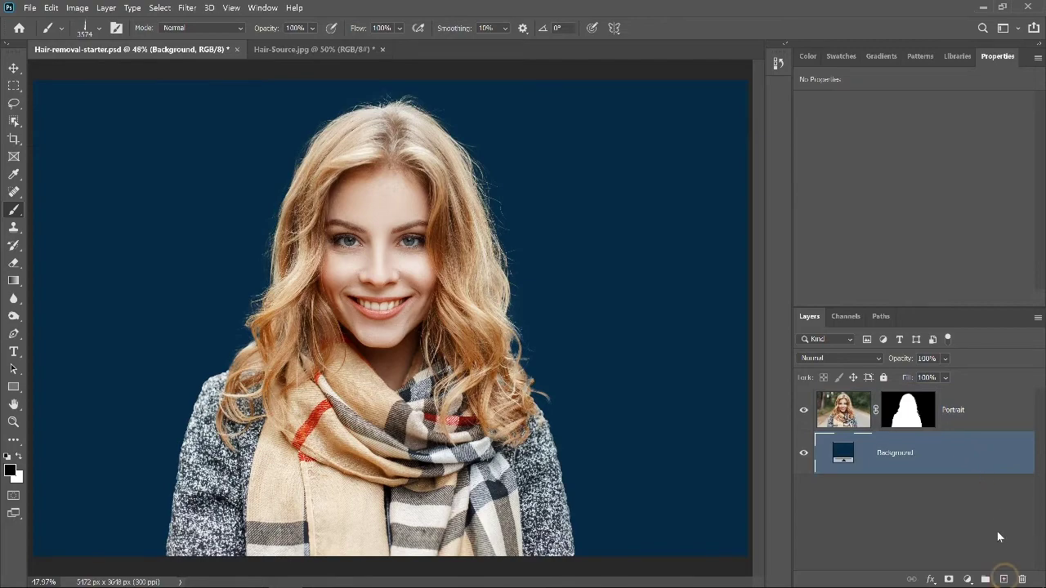
click(1004, 579)
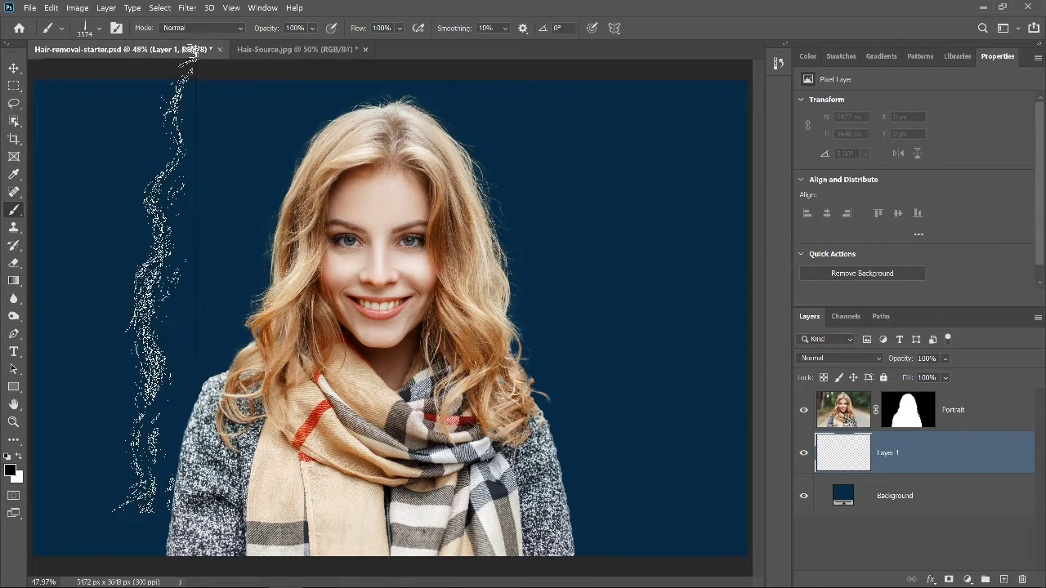
key(bracketleft)
key(bracketleft)
key(bracketleft)
key(bracketleft)
key(bracketleft)
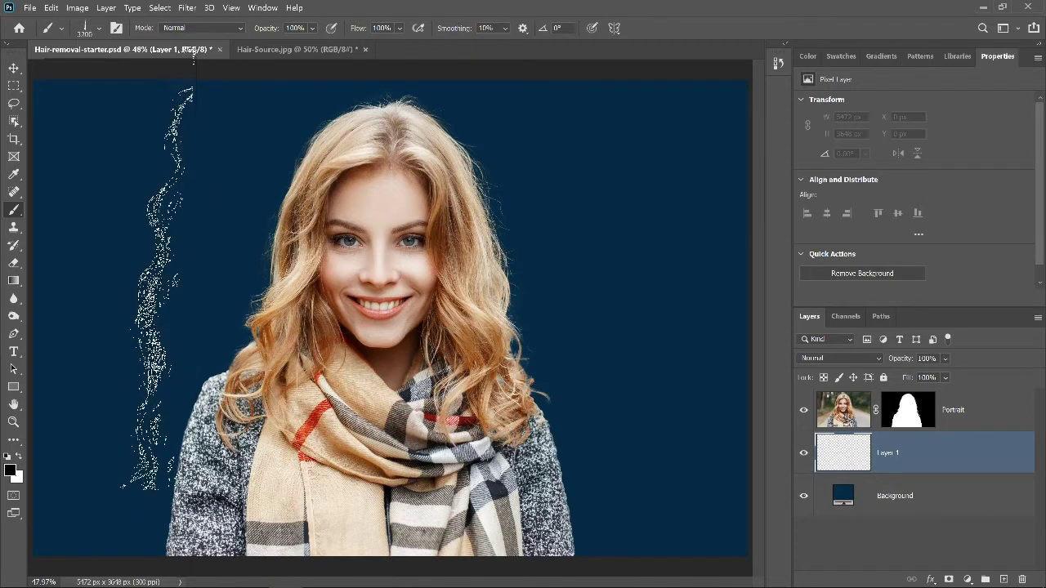
key(bracketleft)
key(bracketleft)
key(bracketleft)
key(bracketleft)
key(bracketleft)
key(bracketleft)
key(bracketleft)
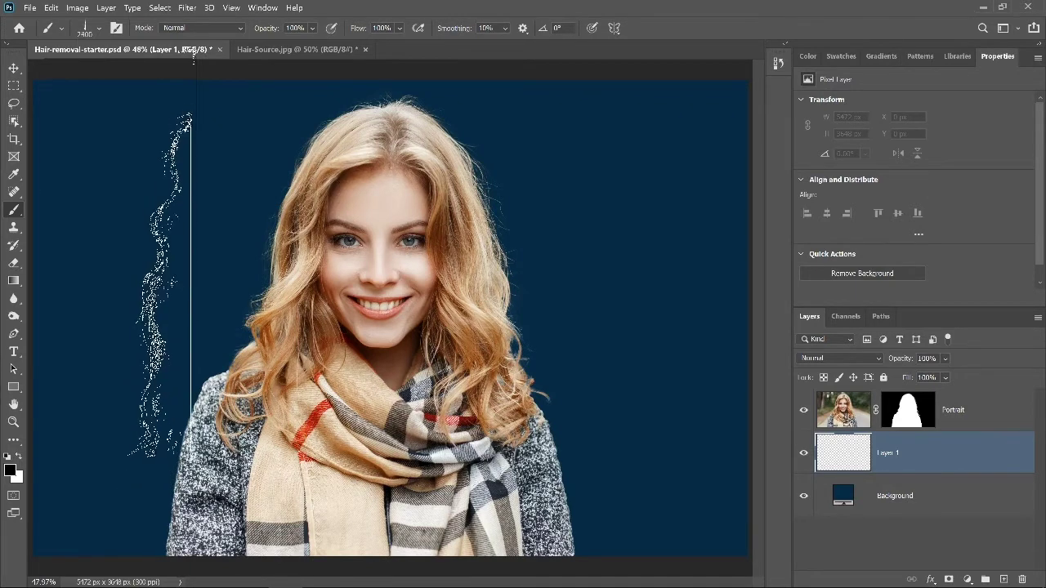
key(bracketleft)
key(bracketleft)
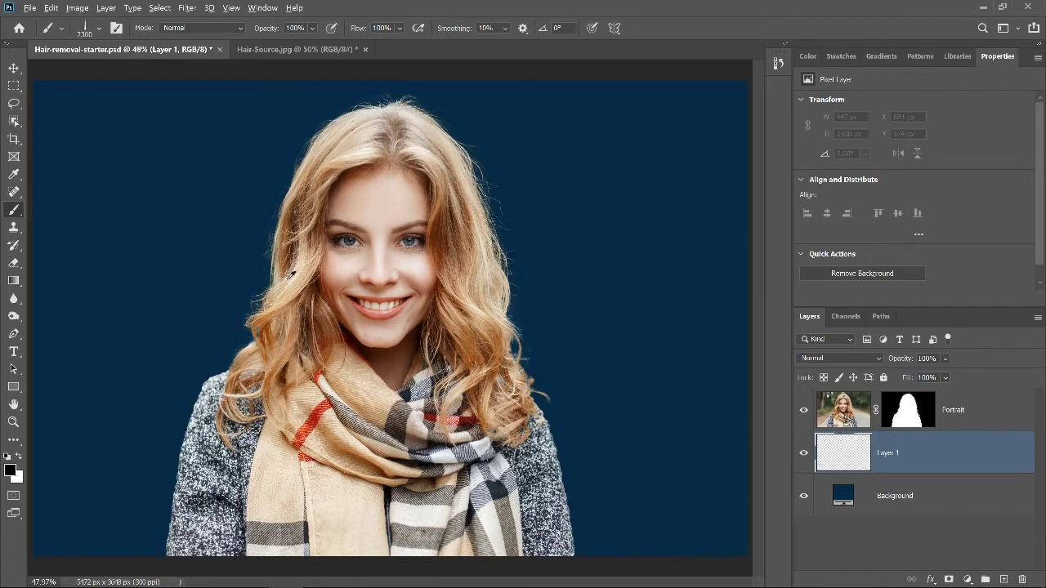
Sample the blonde hair colour and stamp one Hair brush strand on Layer 1 near the left edge
alt+click(292, 277)
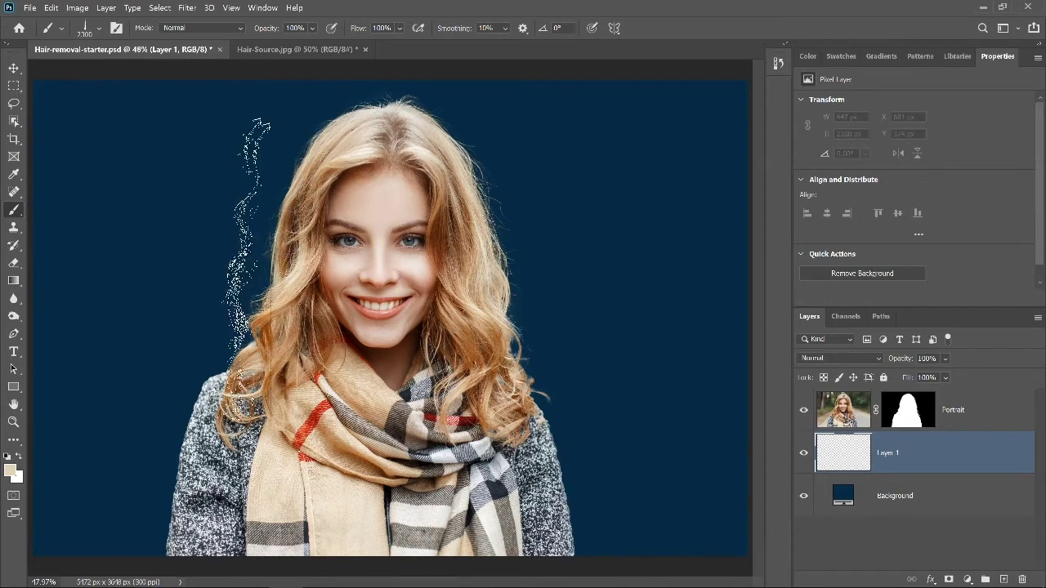
click(137, 246)
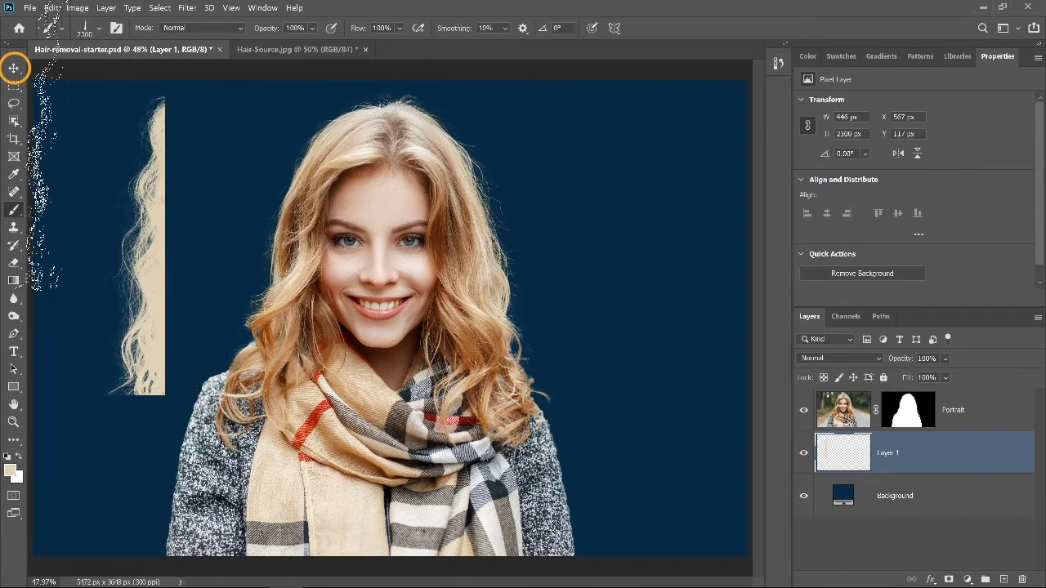
Move the hair strand against her left hair and rotate it slightly clockwise
click(14, 67)
drag(161, 243, 286, 243)
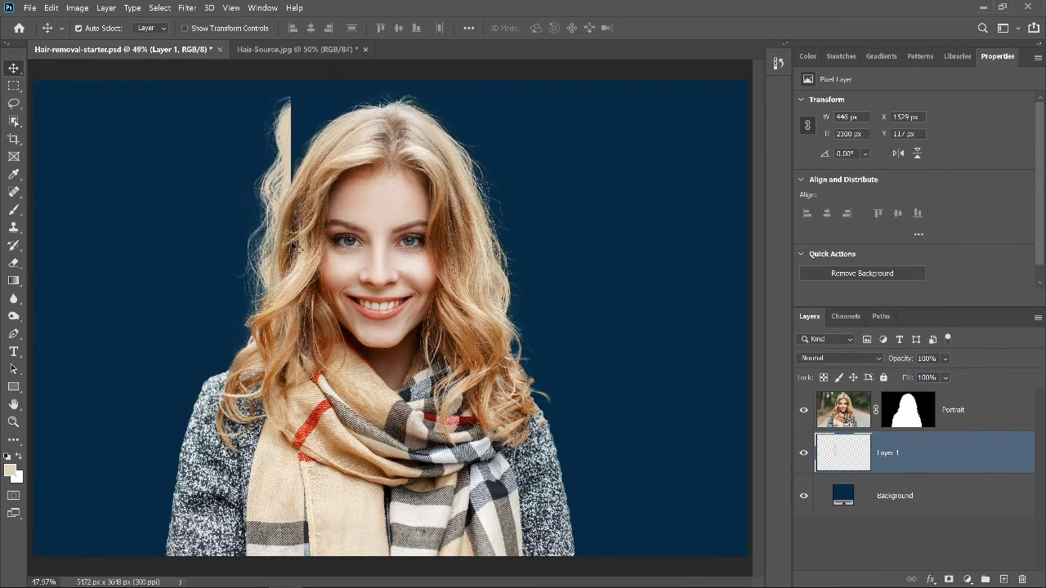
key(ctrl+t)
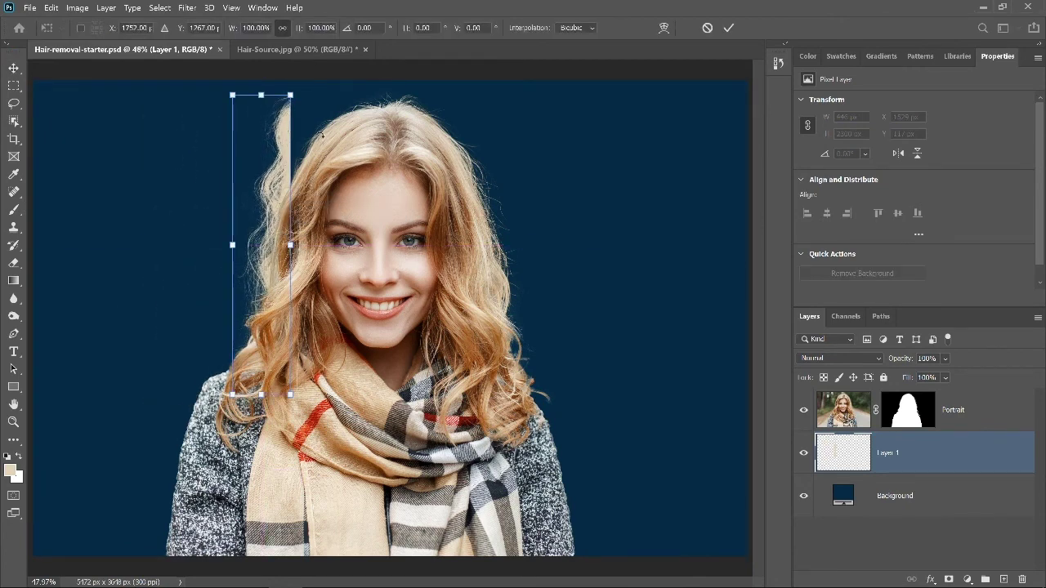
drag(306, 92, 342, 128)
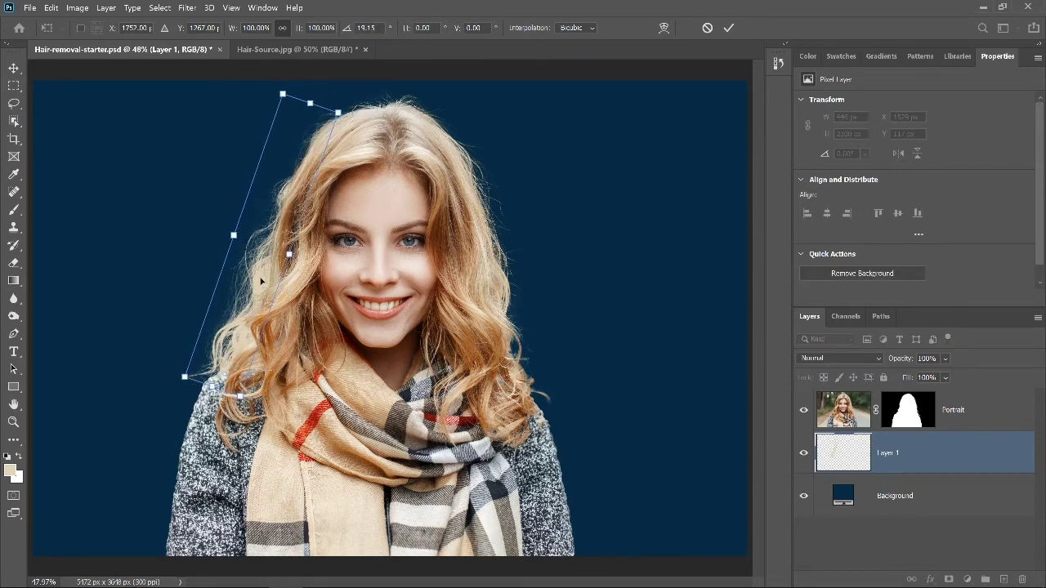
Warp the strand to follow the curve of her hair and apply the transform
right_click(261, 281)
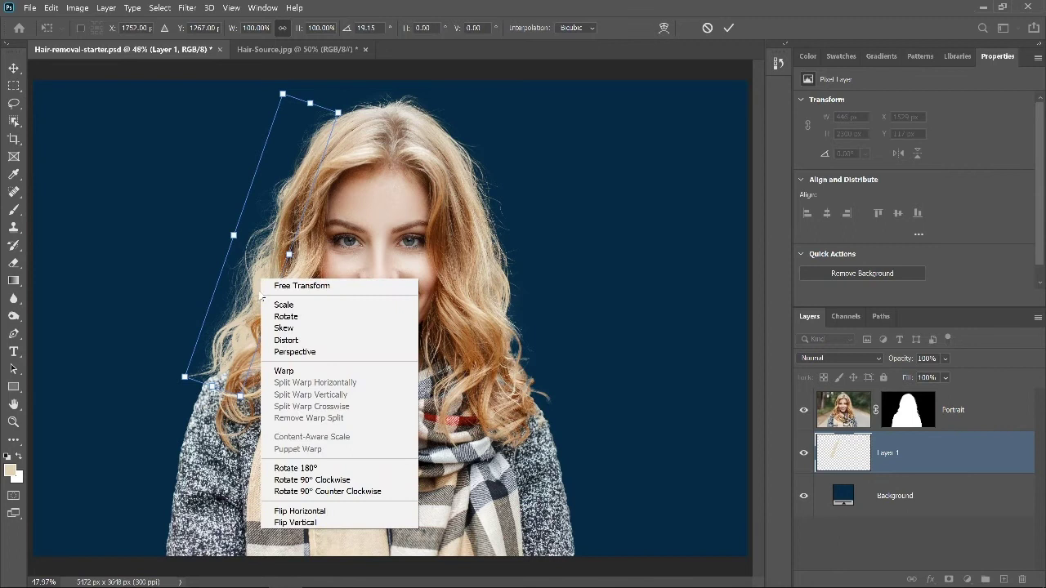
click(296, 372)
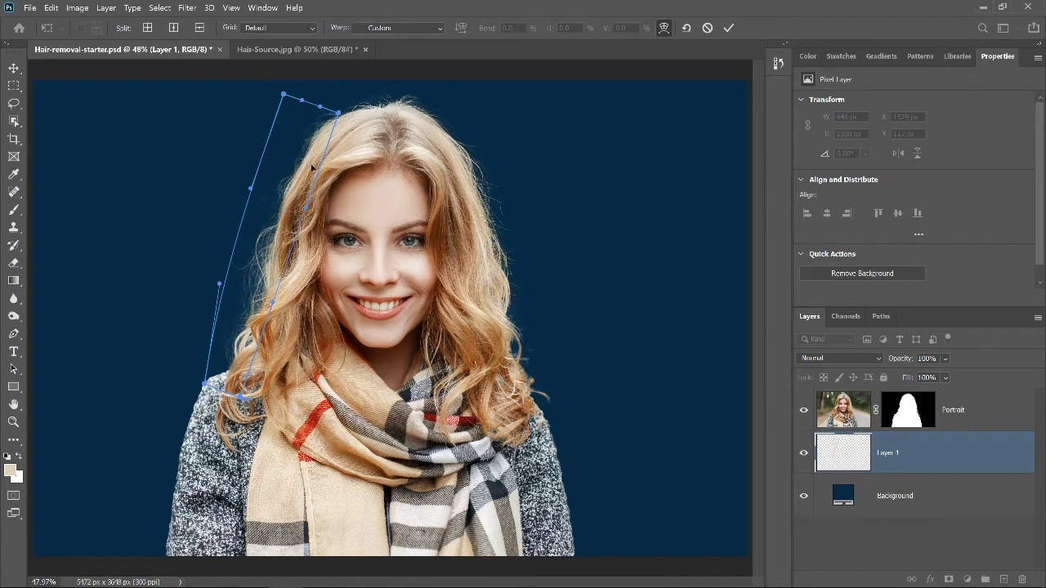
click(728, 28)
key(ctrl)
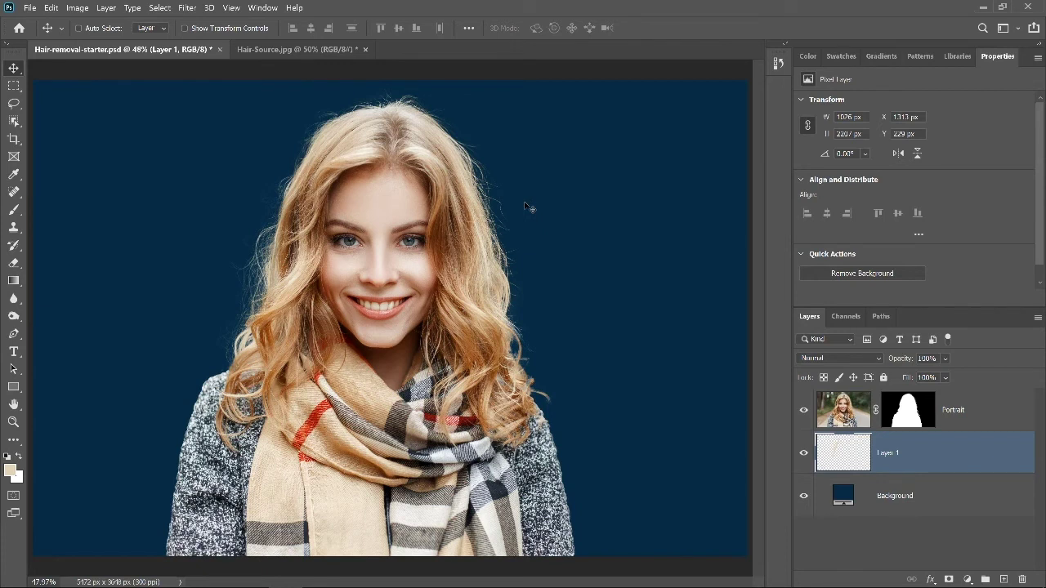
Duplicate the strand, flip the copy horizontally, and fit it slightly rotated along her hair's right side
key(ctrl+j)
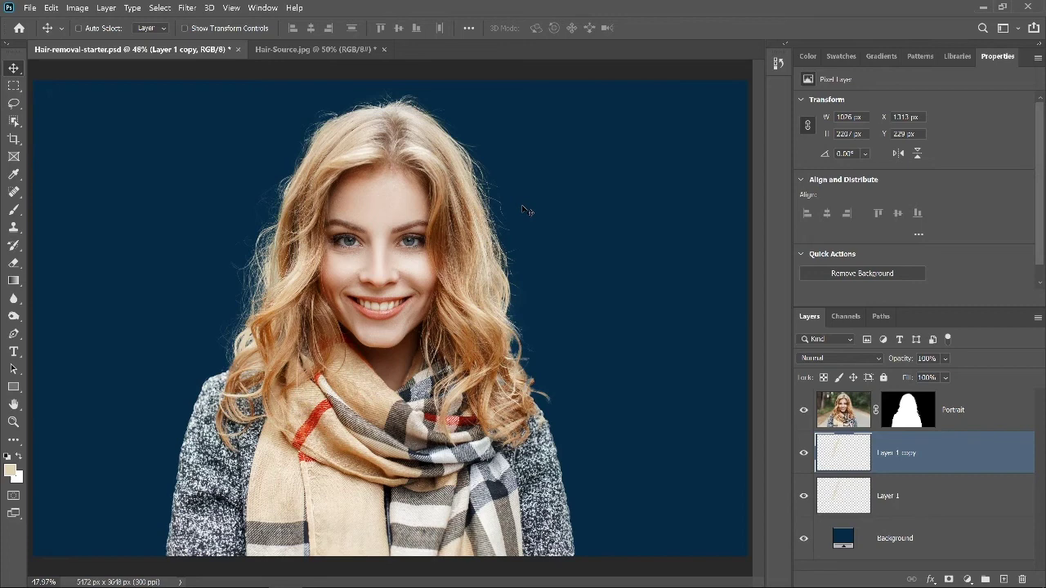
key(ctrl+t)
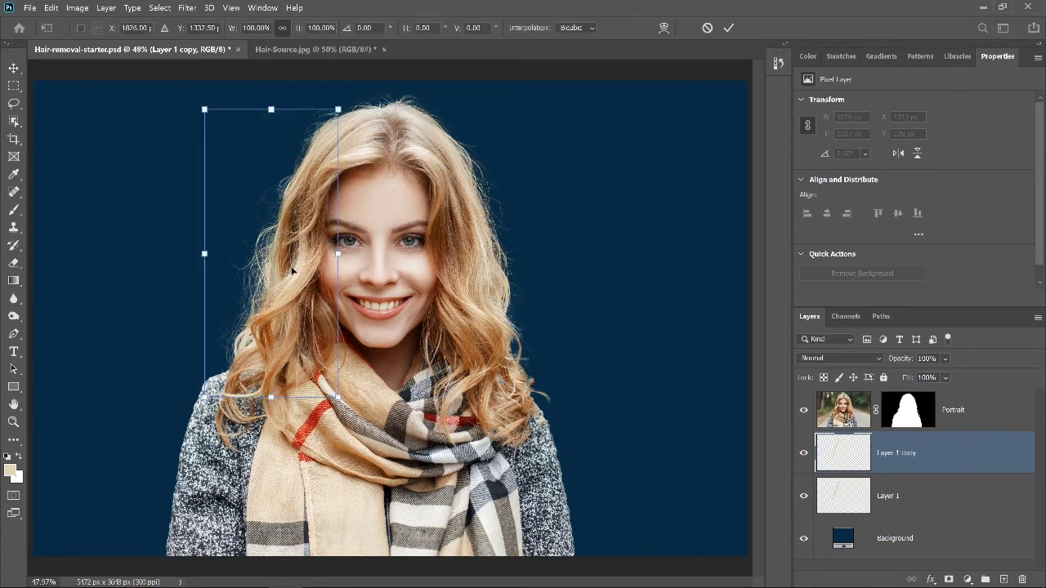
right_click(289, 270)
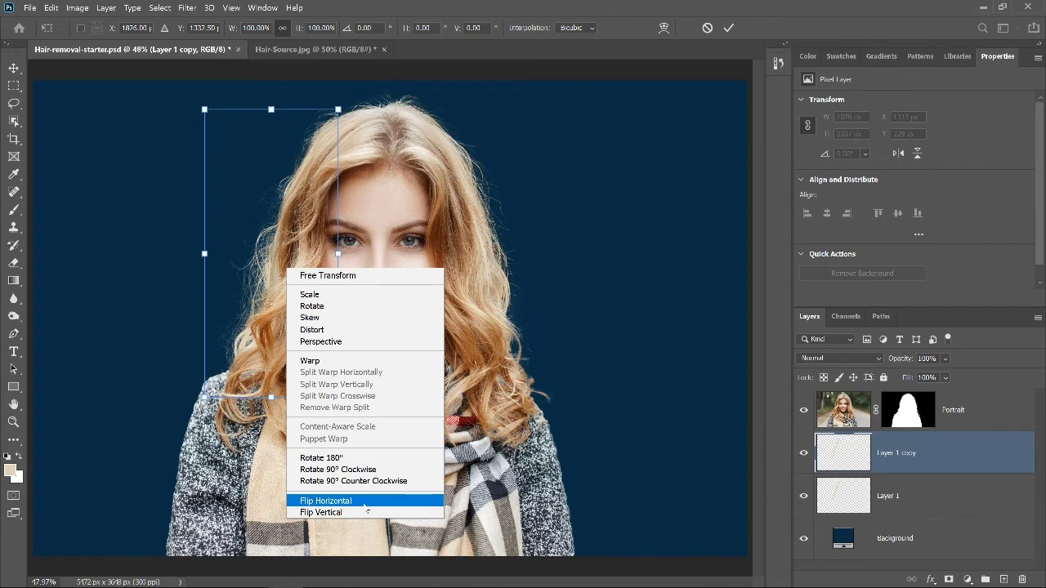
click(365, 504)
drag(270, 268, 516, 282)
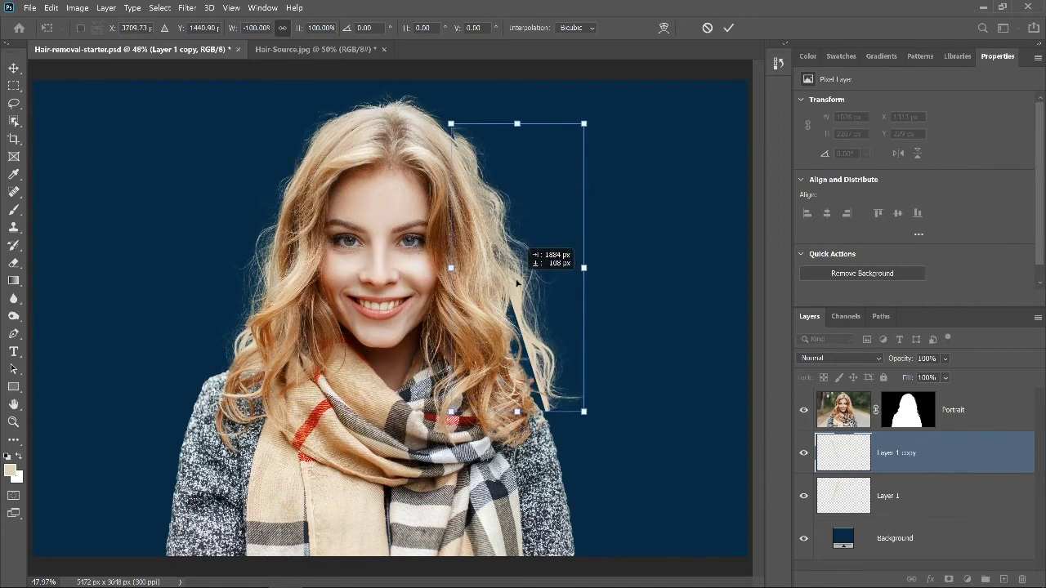
drag(595, 116, 605, 128)
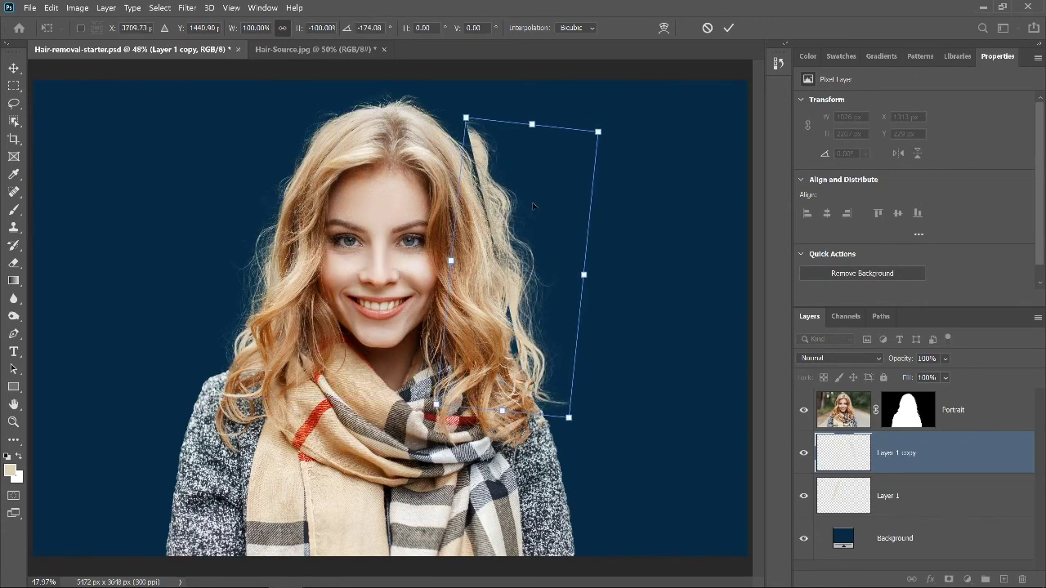
drag(533, 206, 527, 234)
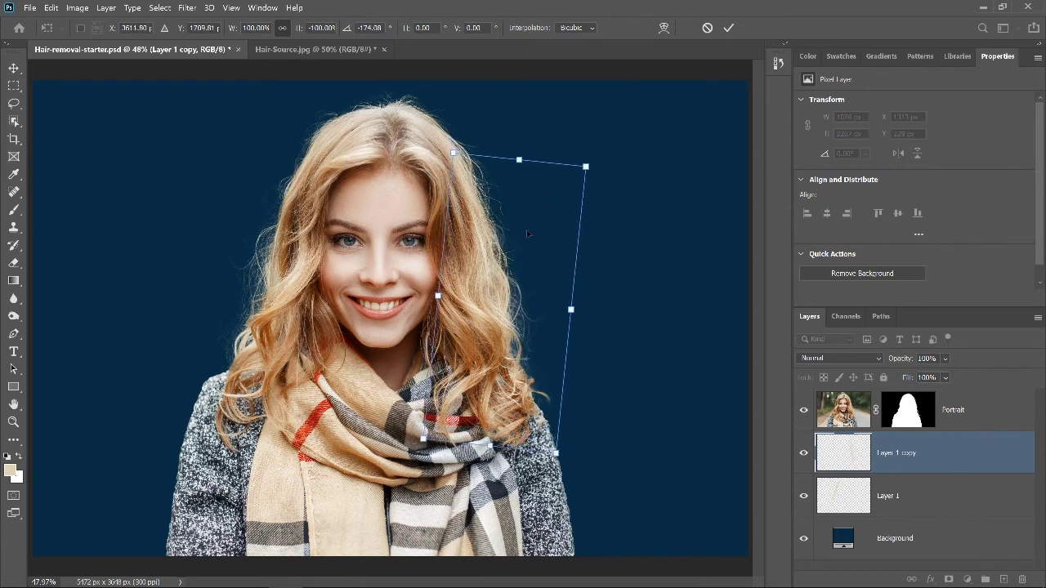
key(Return)
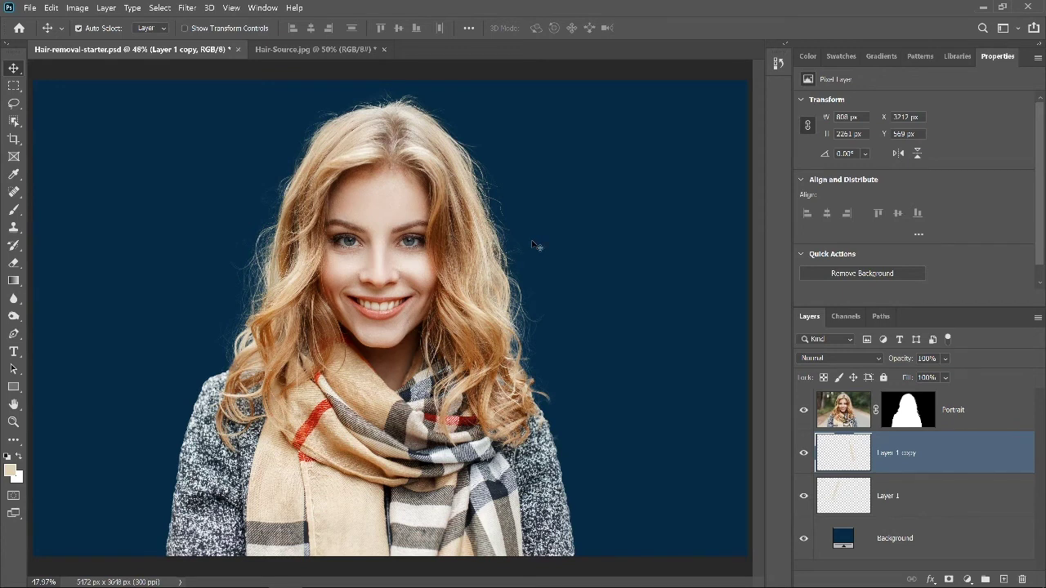
Apply a Gaussian Blur with a 1.0-pixel radius to the strand on Layer 1 copy
click(184, 9)
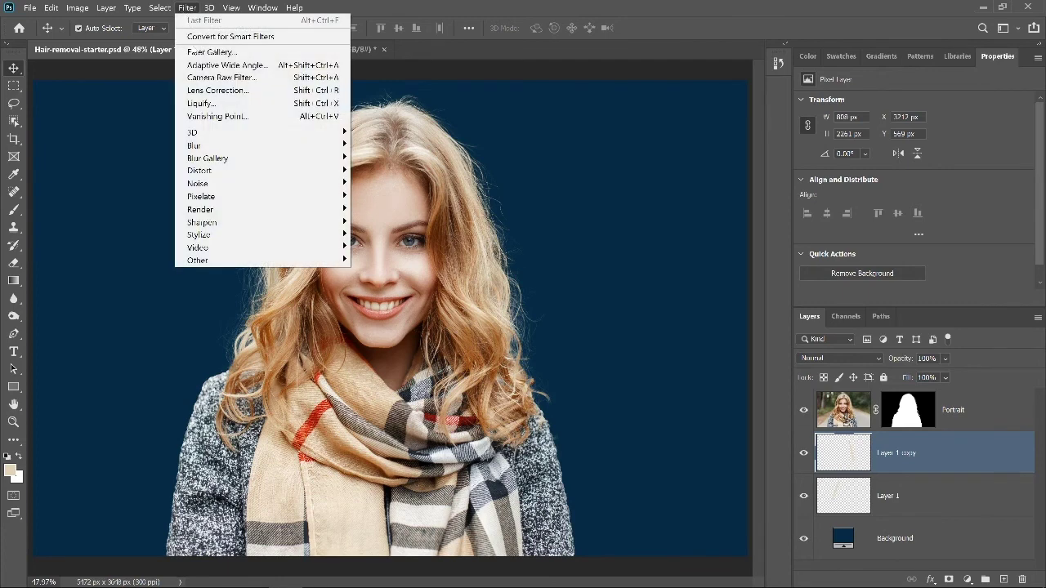
mouse_move(244, 147)
click(401, 196)
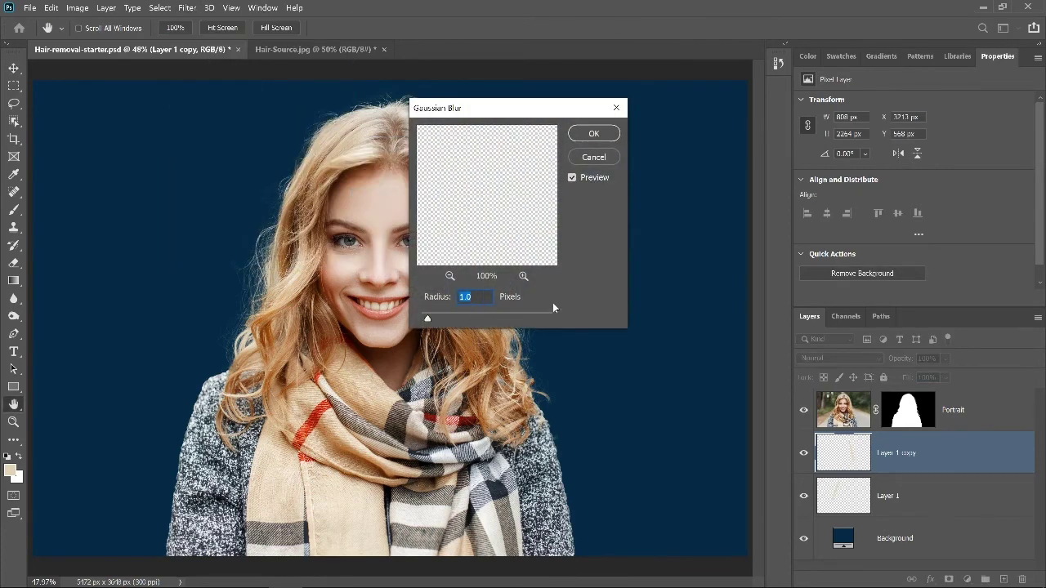
click(595, 133)
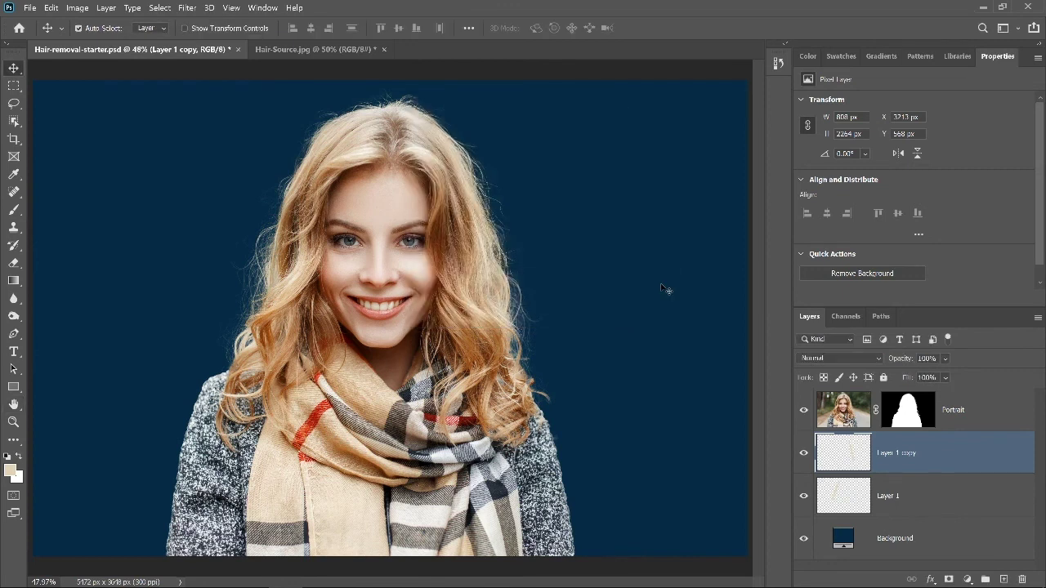